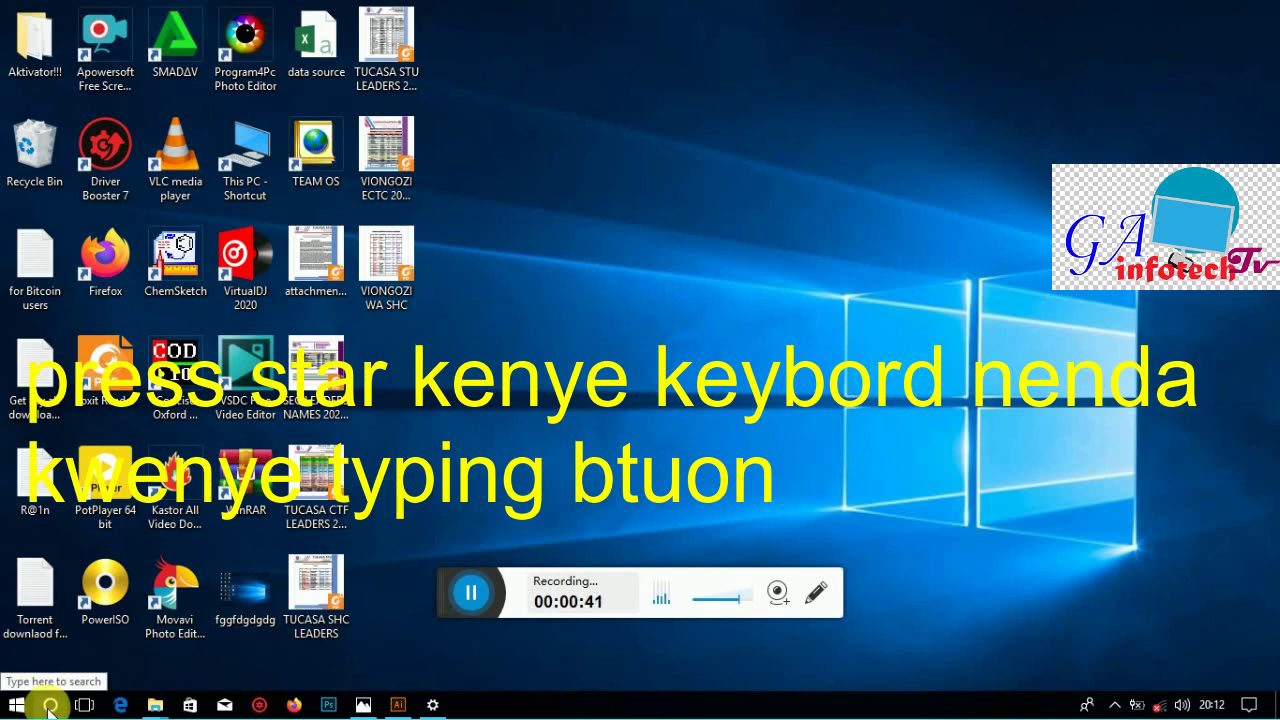
Launch Word 2016 by searching 'WOR' from the Windows taskbar search
click(49, 706)
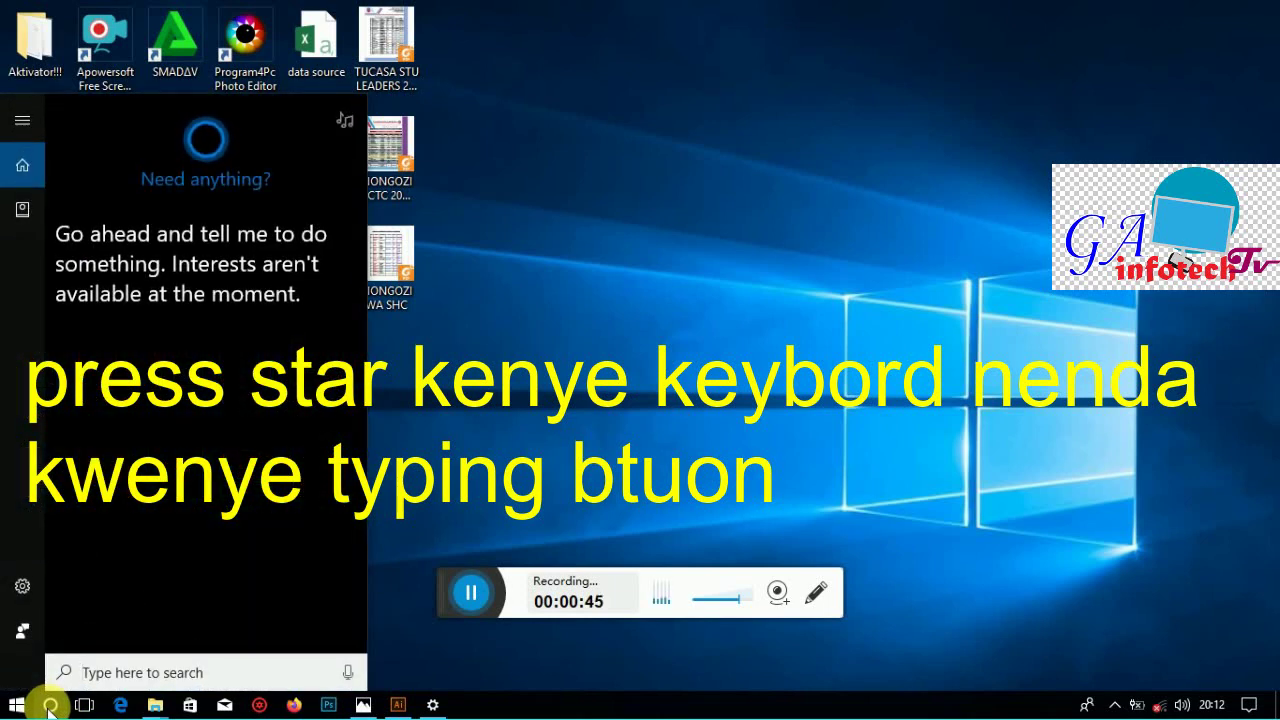
text(W)
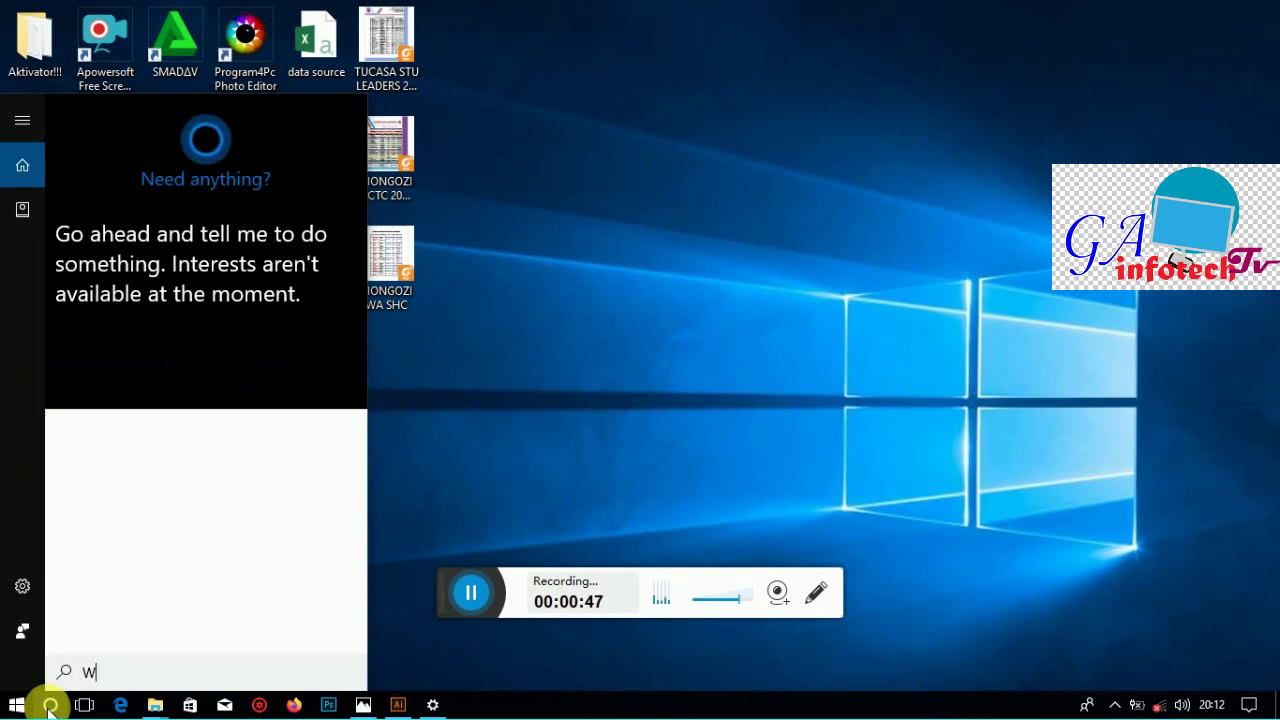
text(OR)
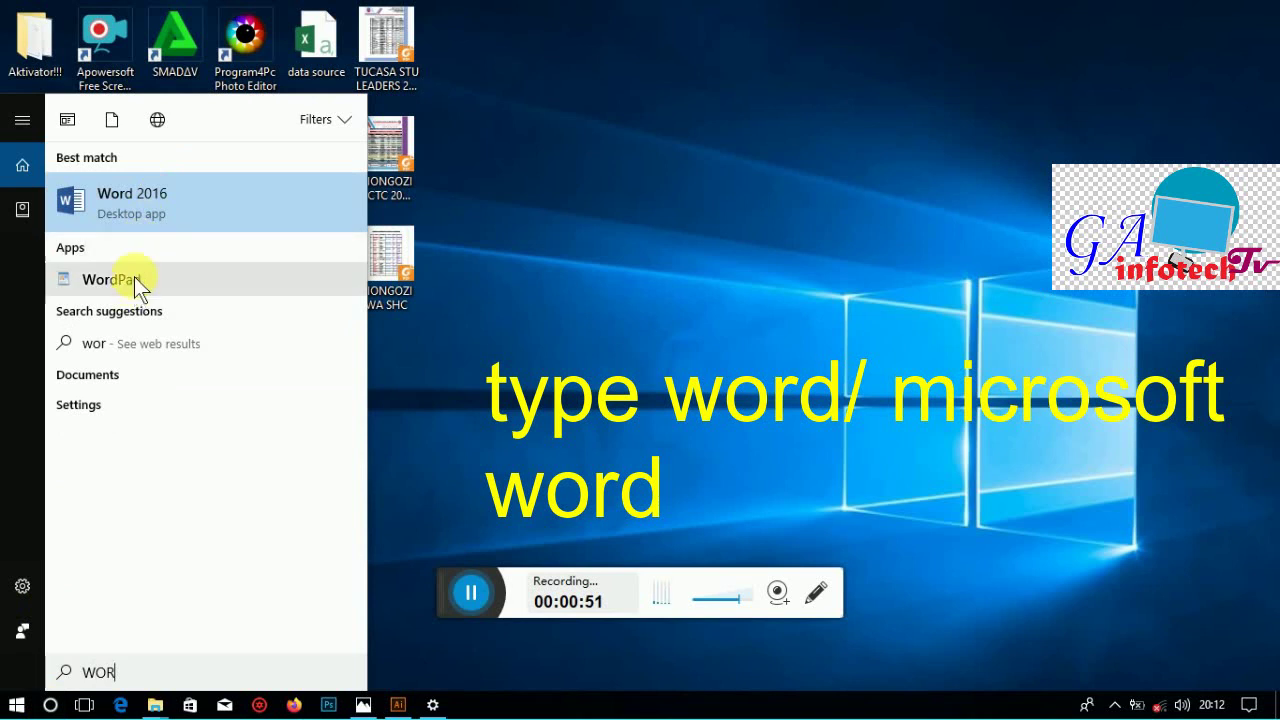
click(148, 199)
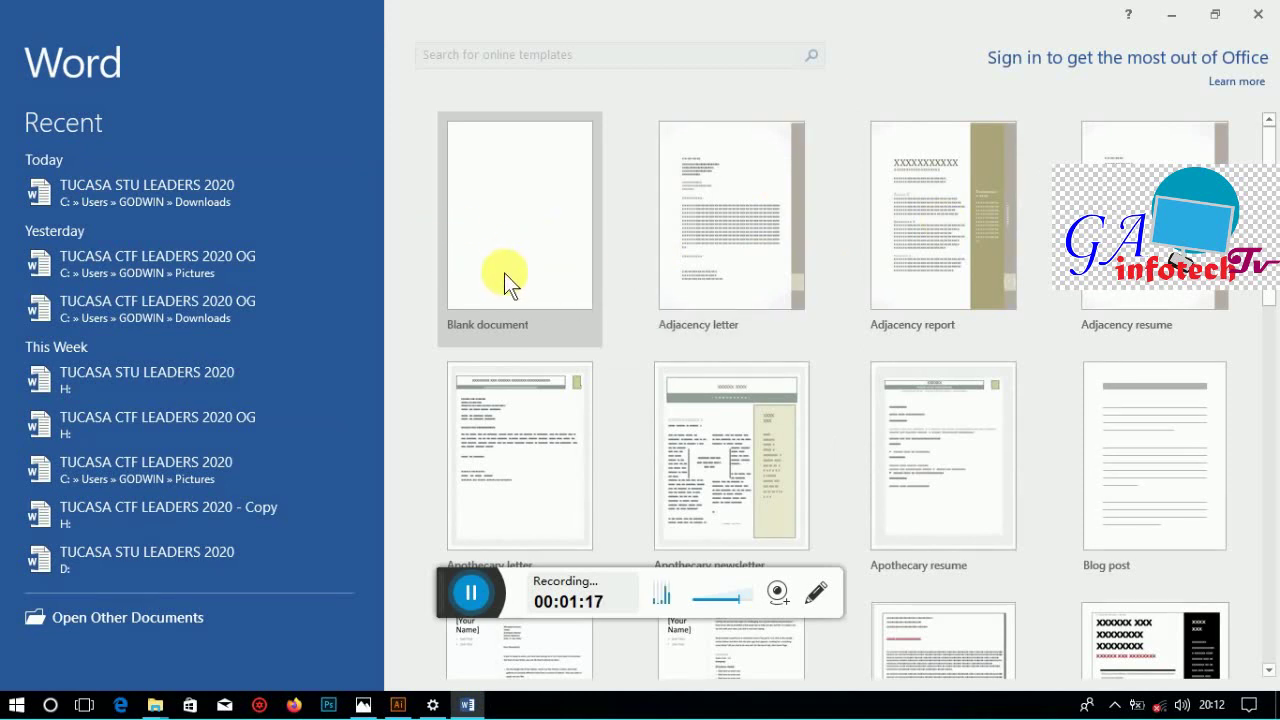
Create a blank document and browse the Insert tab's Table and Shapes menus
click(472, 264)
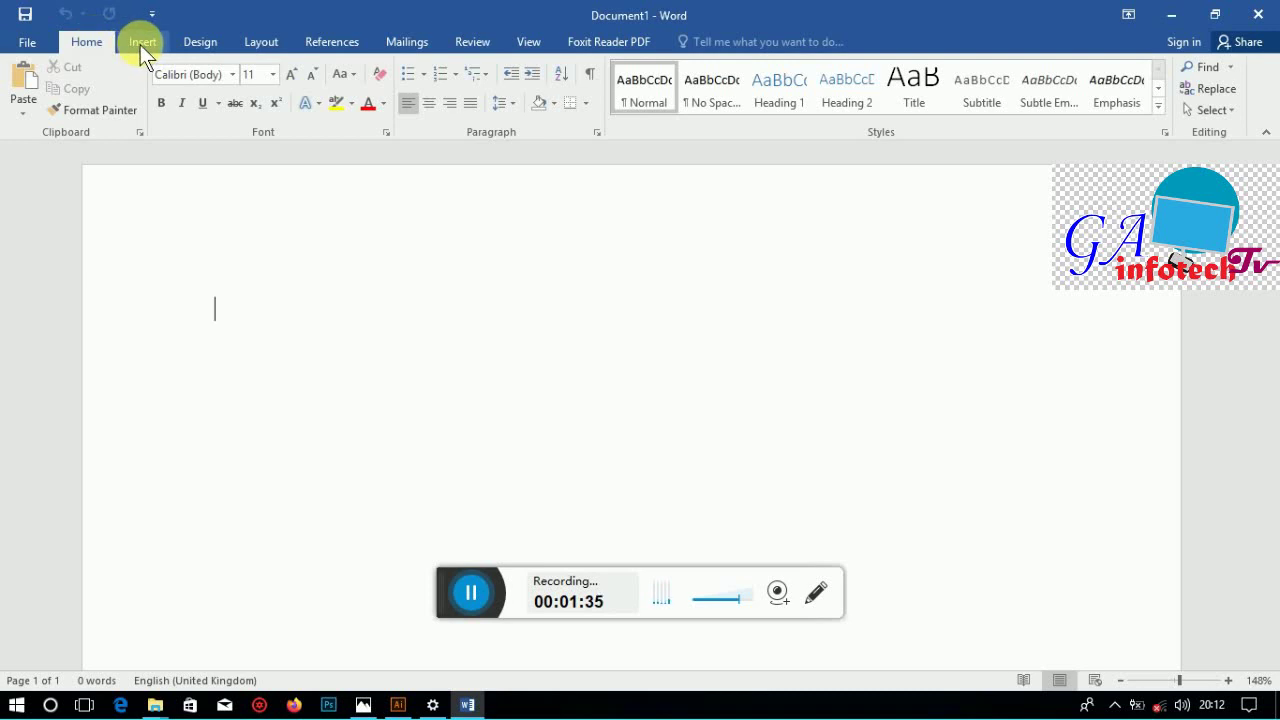
click(140, 45)
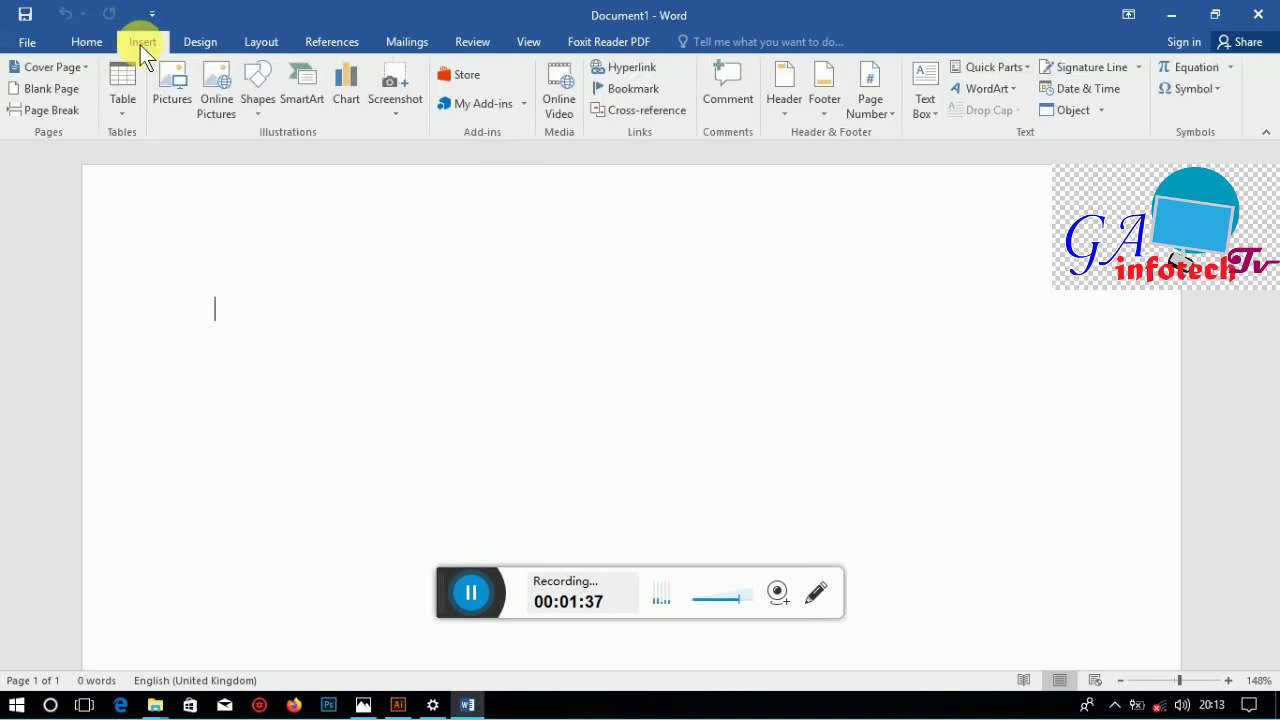
click(115, 118)
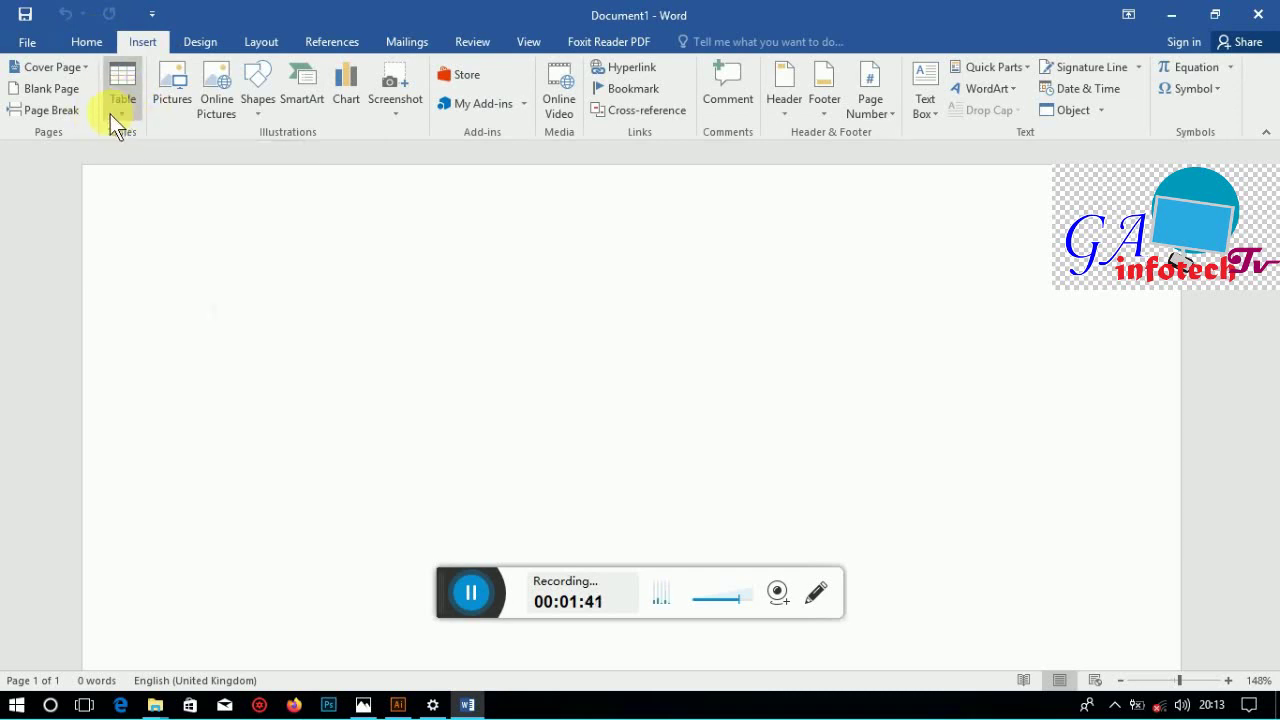
click(262, 111)
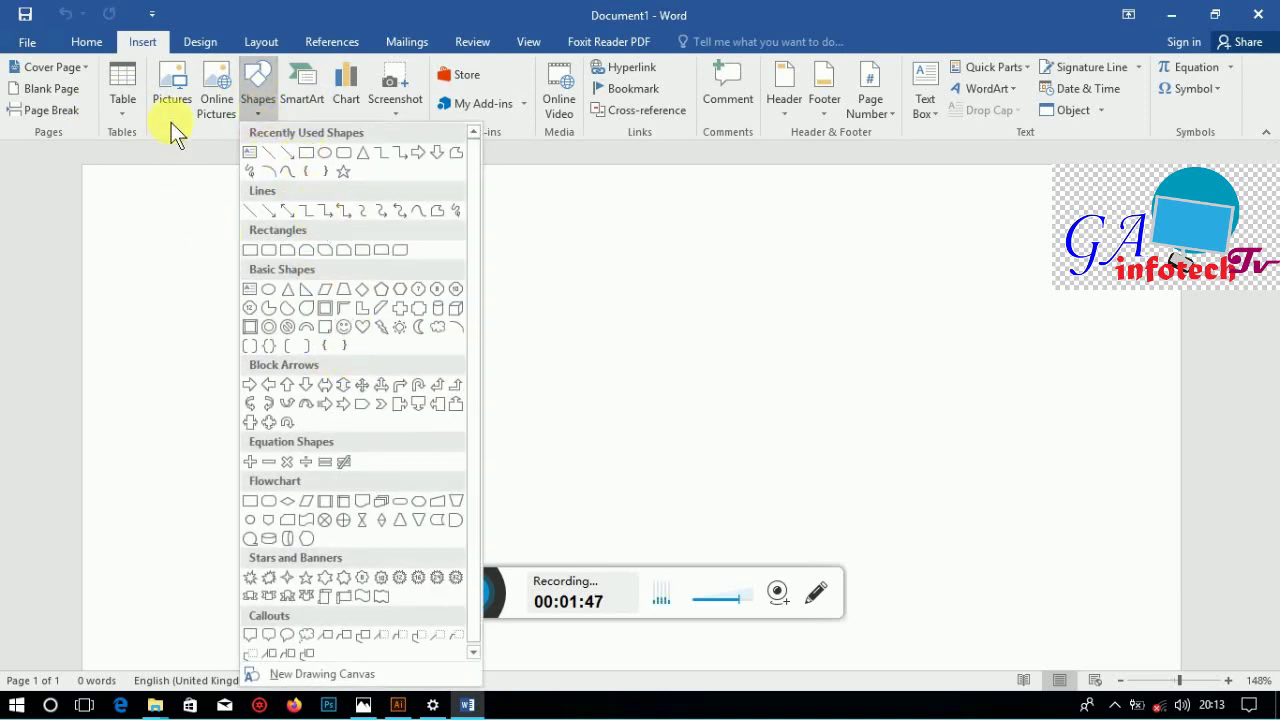
click(132, 107)
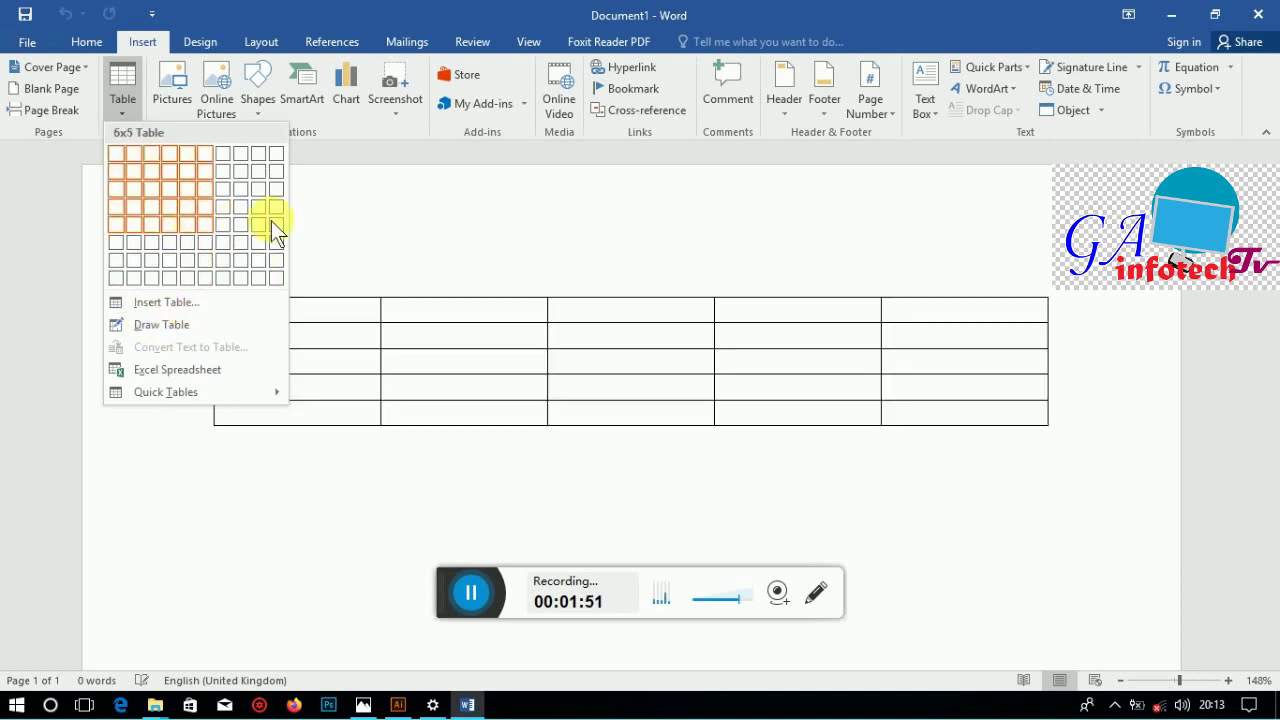
click(359, 223)
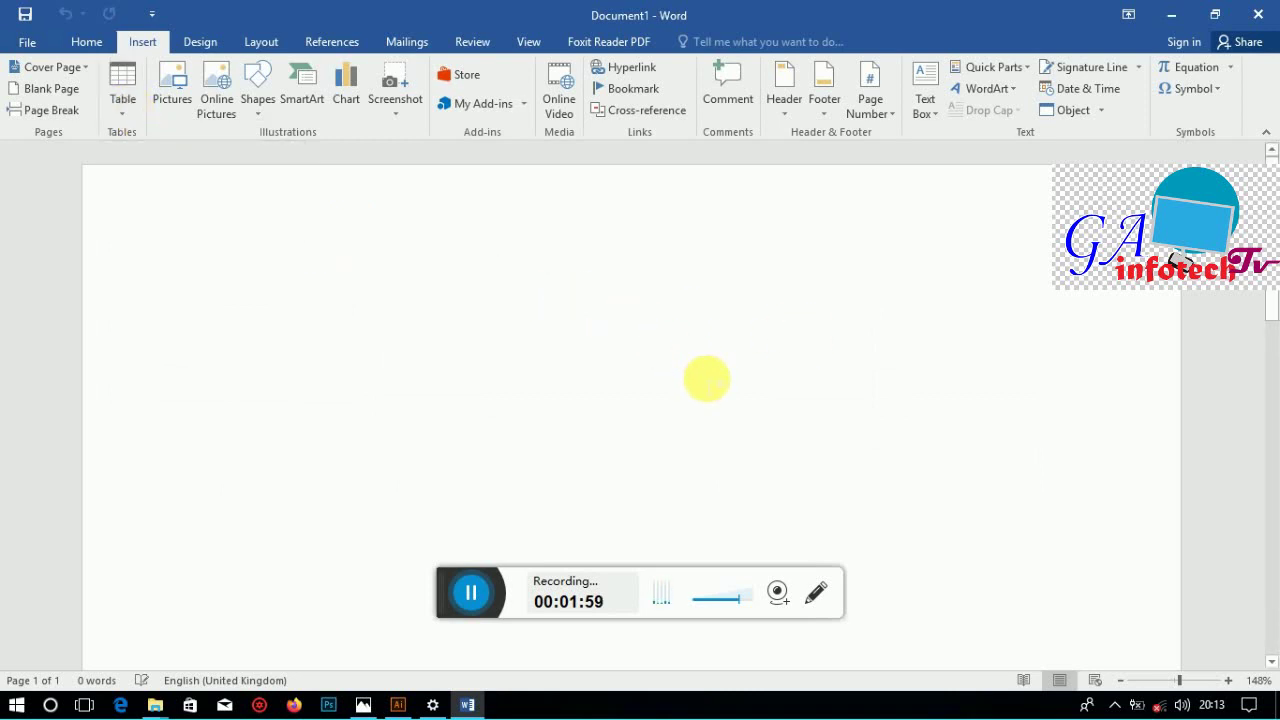
Type the title 'TABLE RESULTS' at the top of the page, followed by a new line
key(Return)
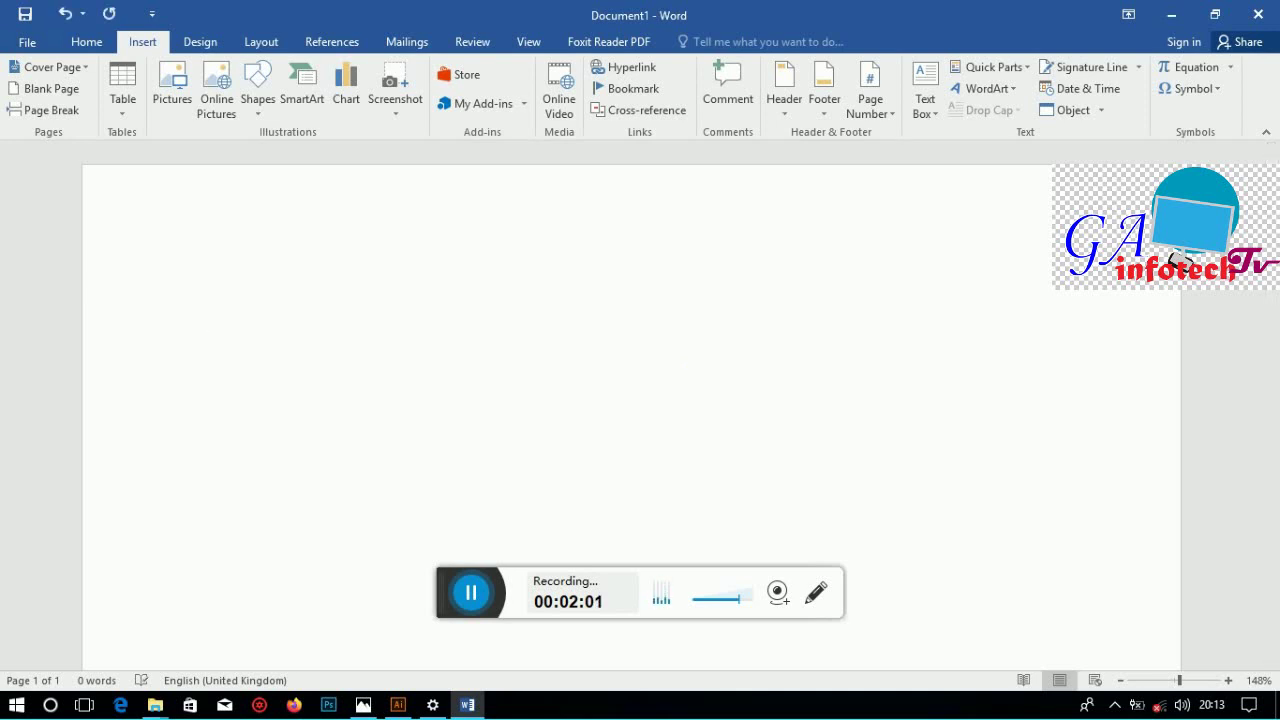
text(THE )
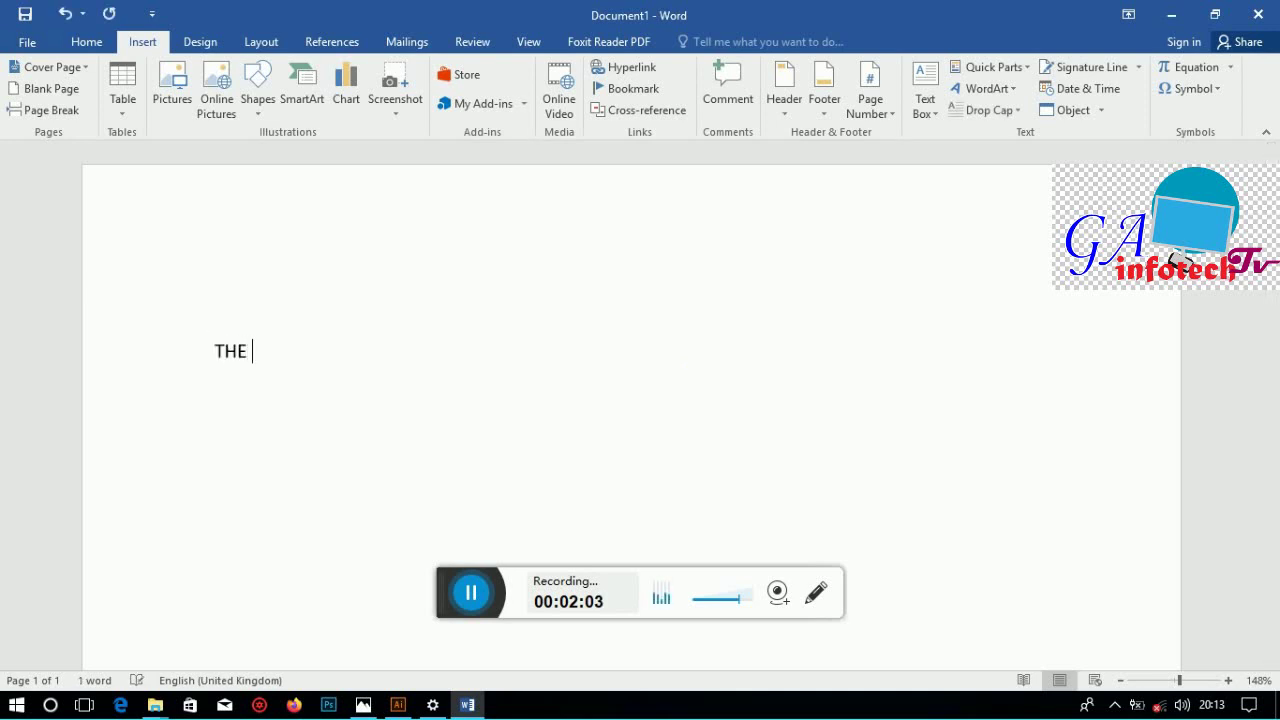
text(T)
key(BackSpace)
key(BackSpace)
key(BackSpace)
key(BackSpace)
key(BackSpace)
key(BackSpace)
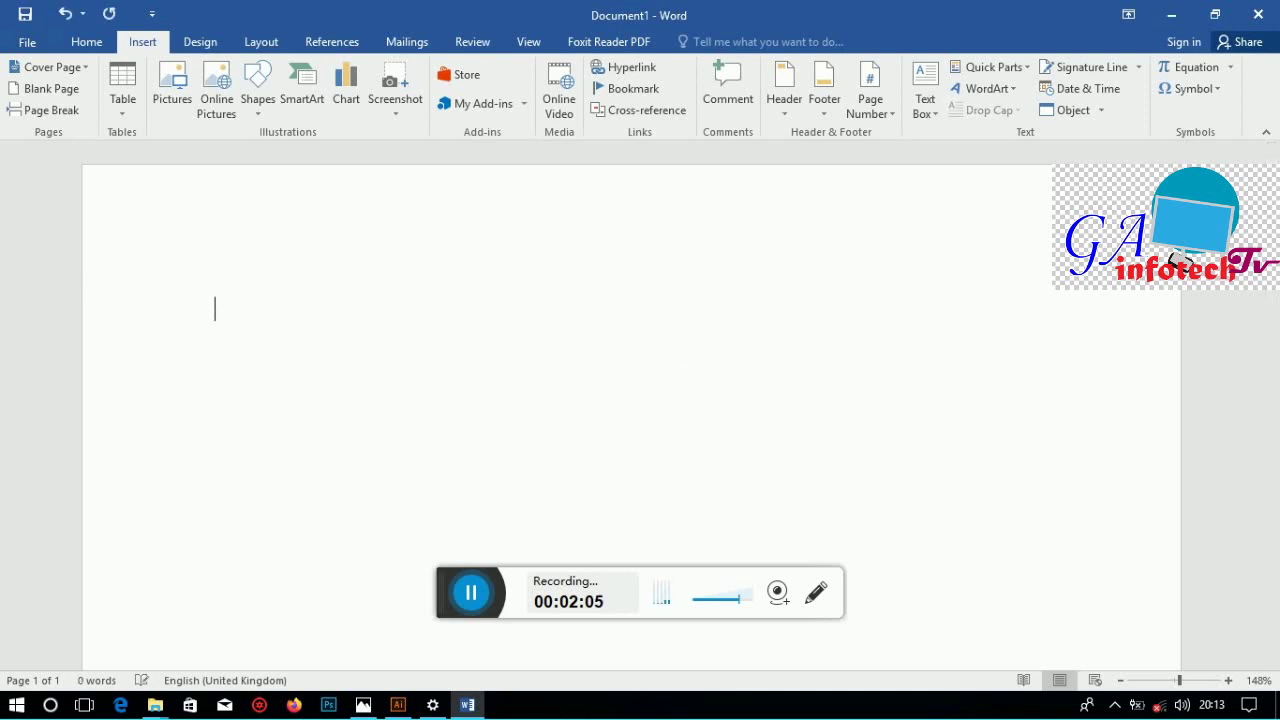
text(TABLE R)
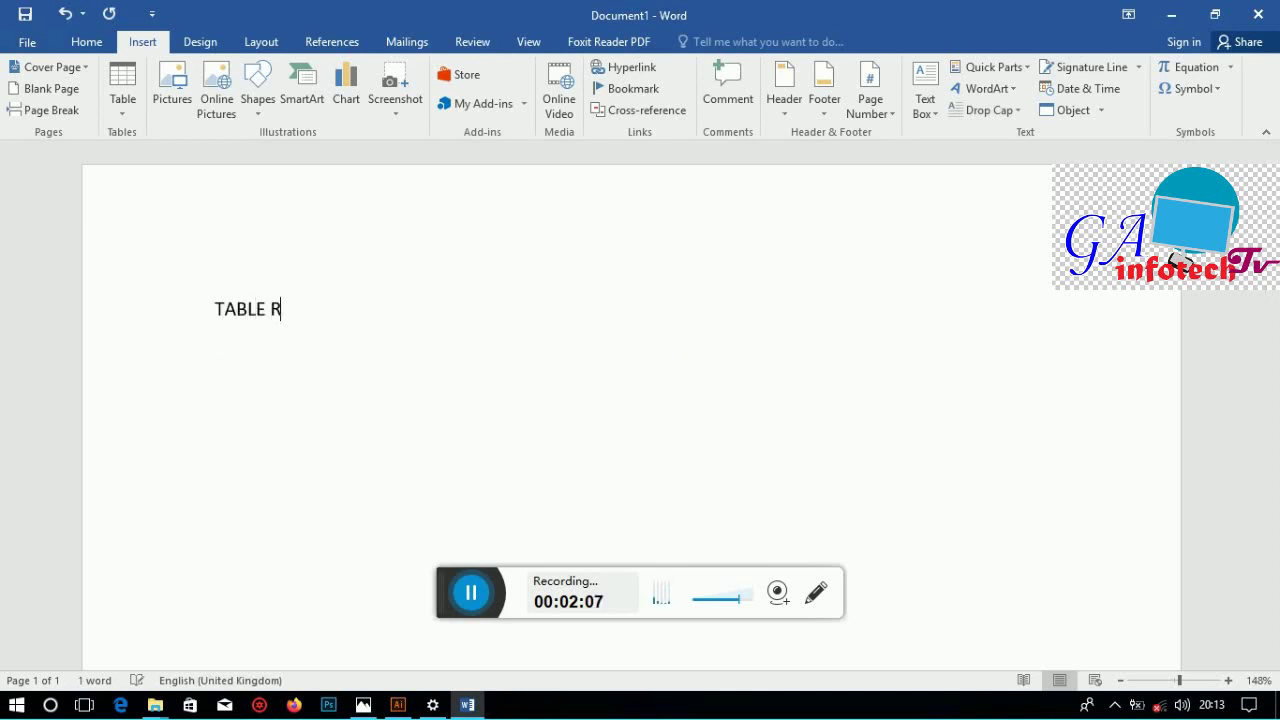
text(ESULTS)
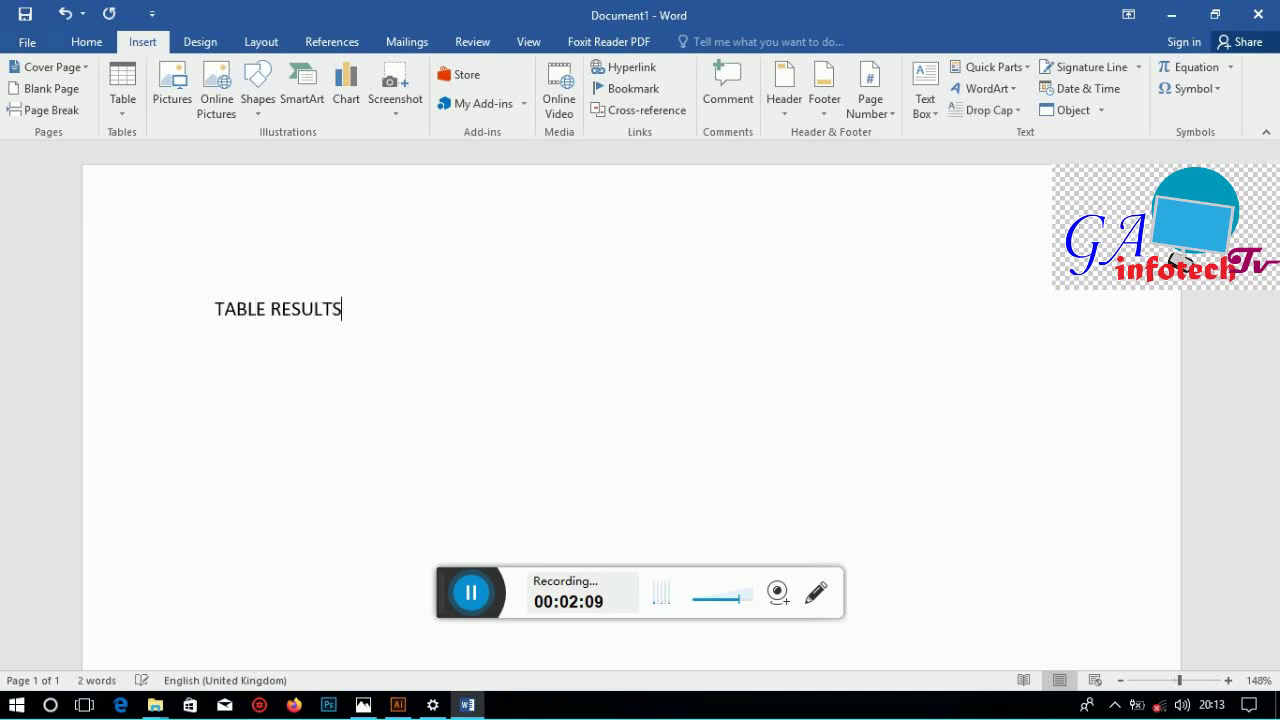
key(Return)
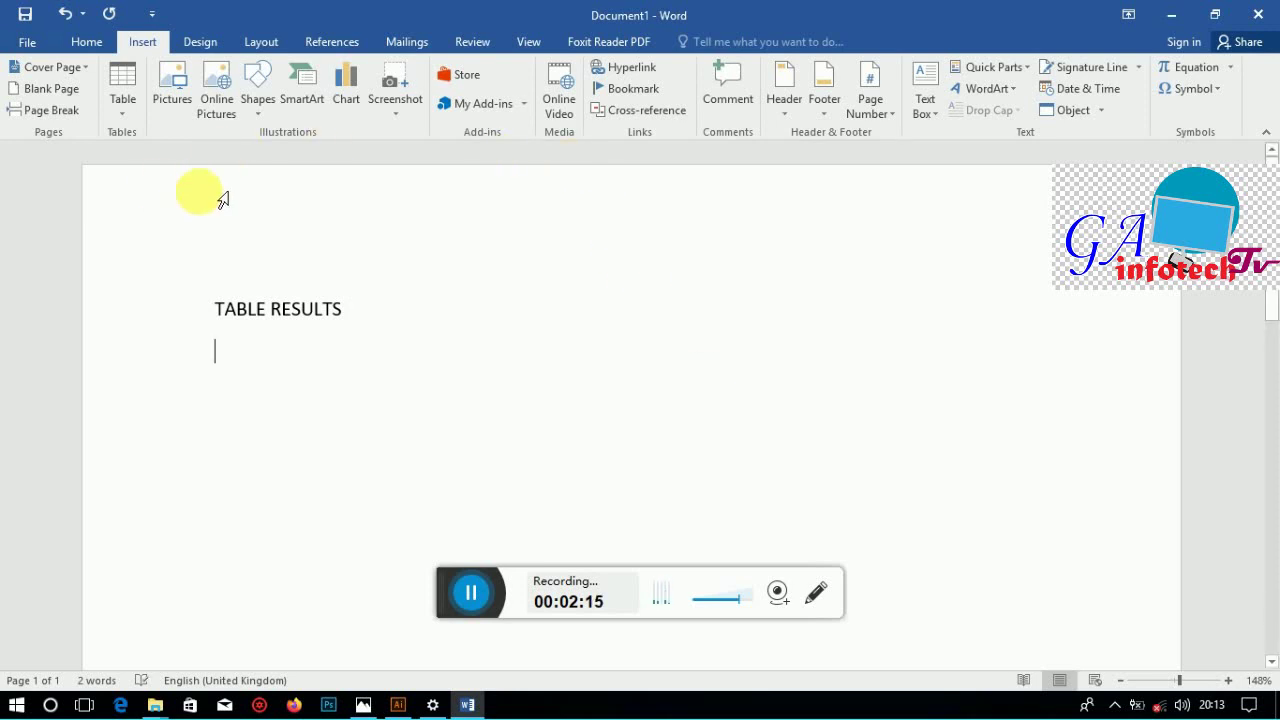
Open the Insert > Table grid below the title to pick a 5x8 table size
click(123, 118)
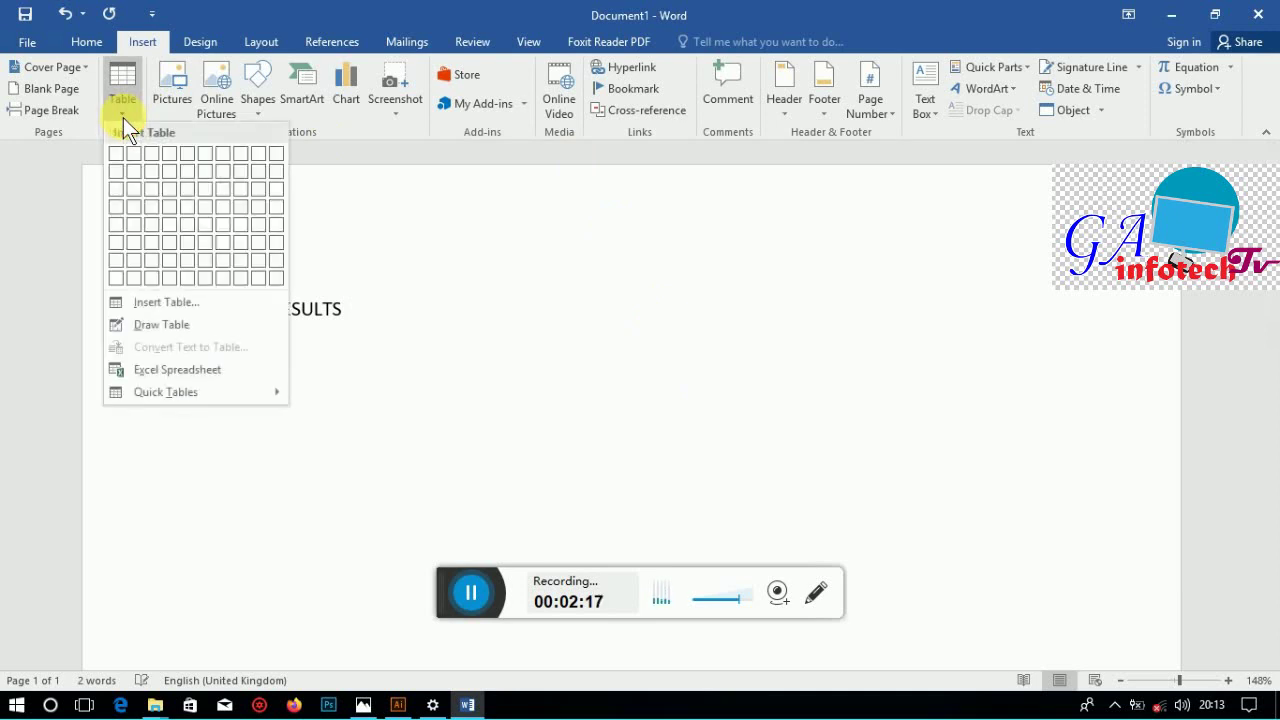
click(360, 203)
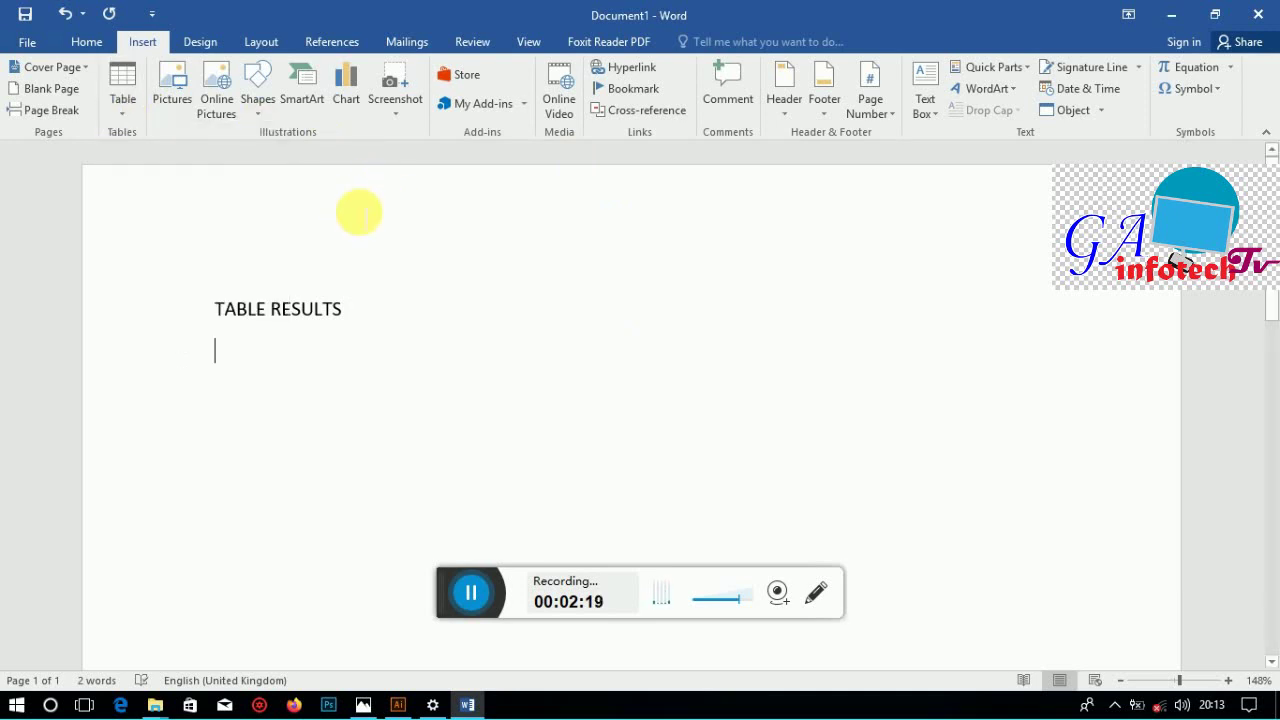
click(122, 114)
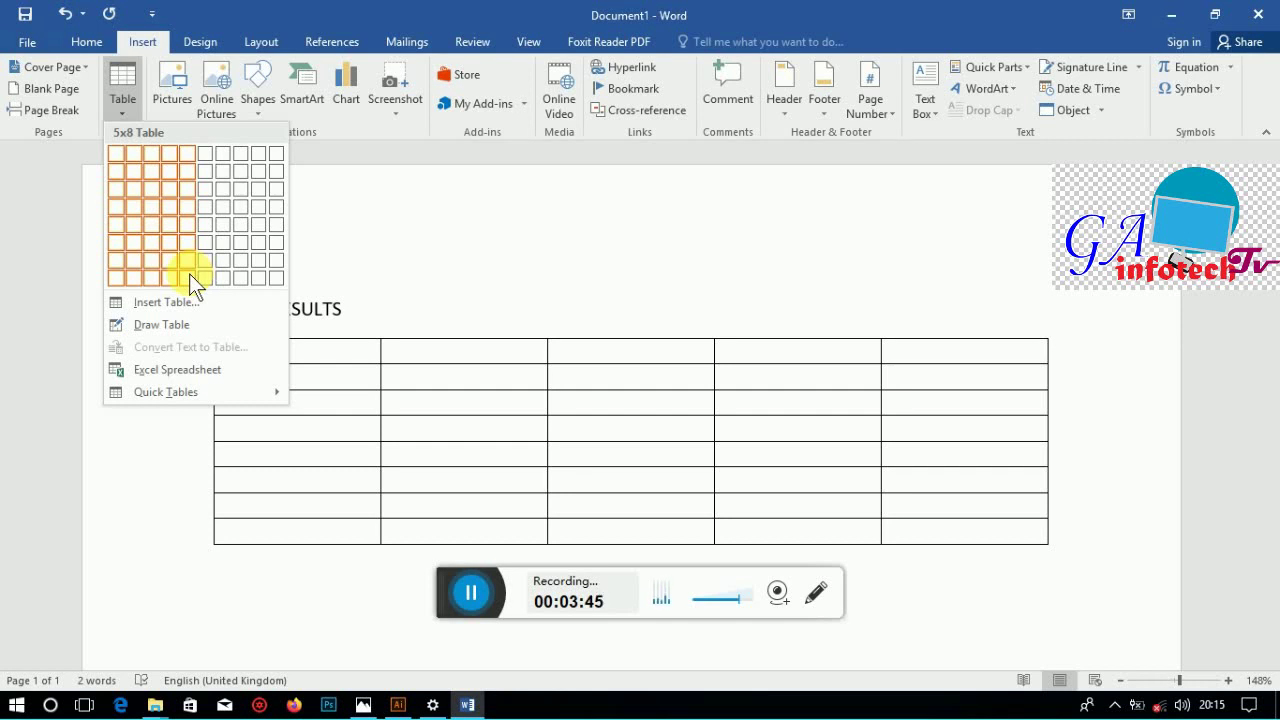
Insert a 5-column by 8-row table below the title and click through its top row
click(189, 274)
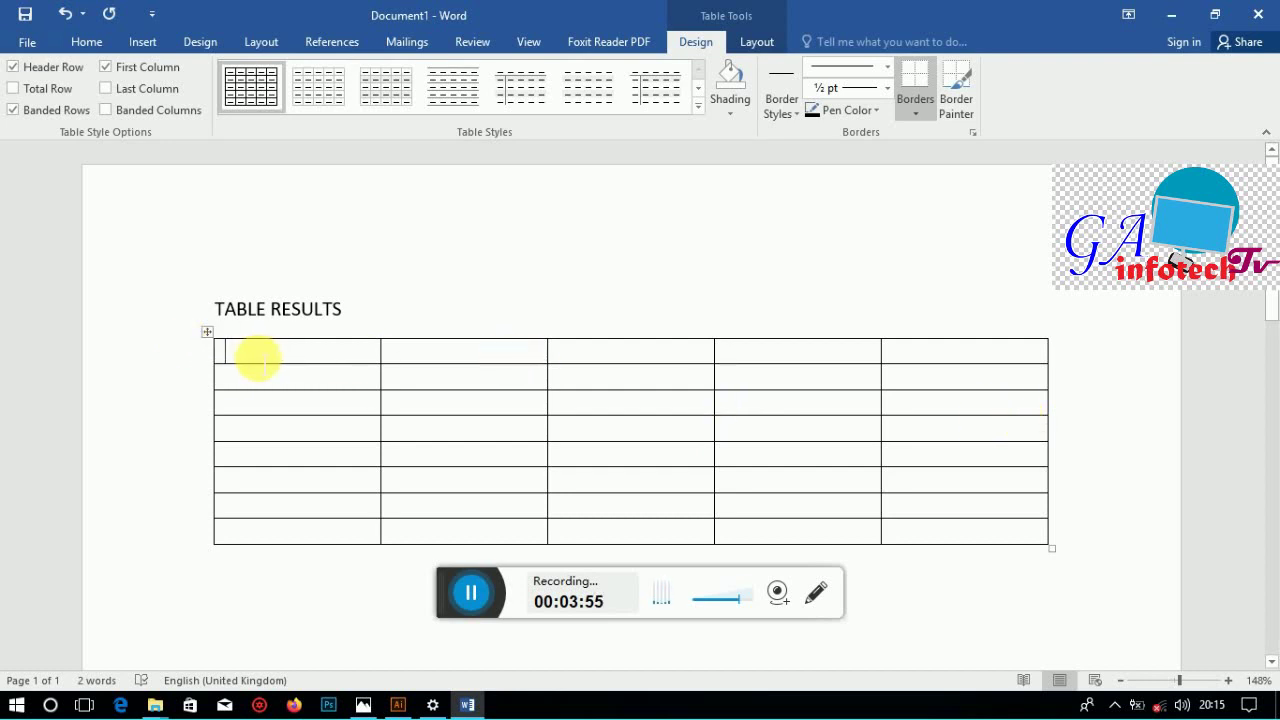
click(460, 355)
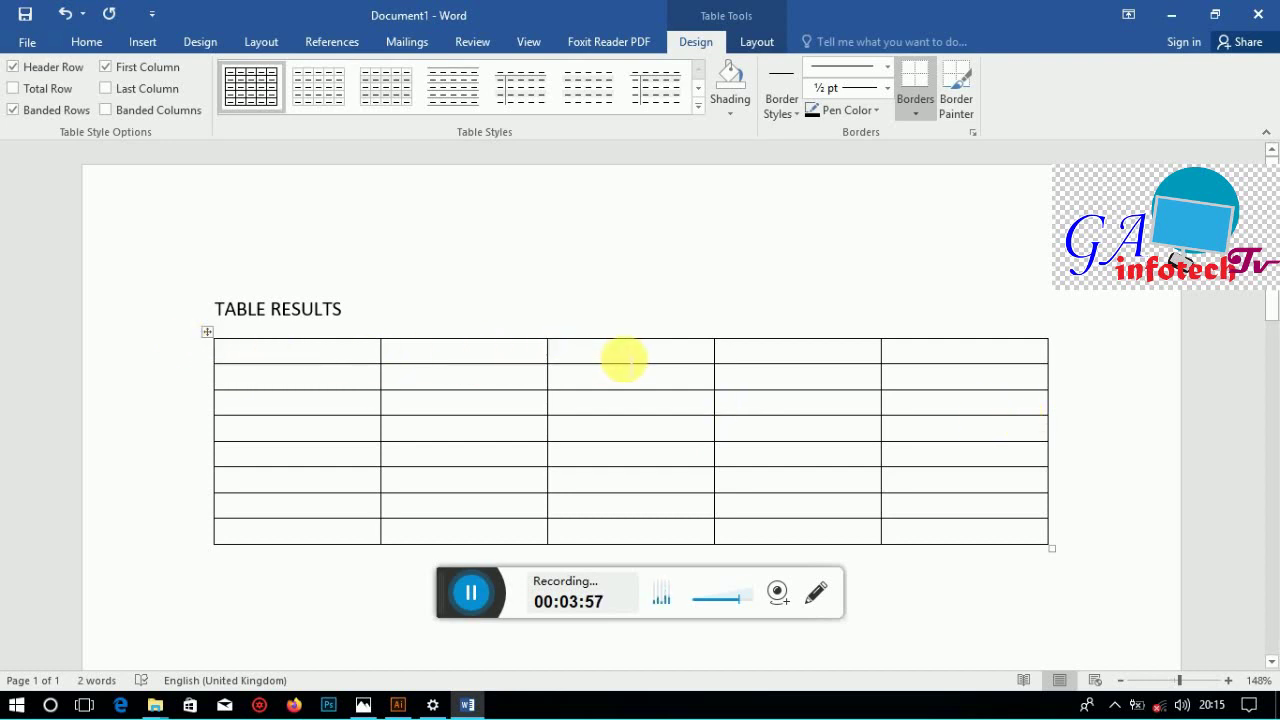
click(751, 358)
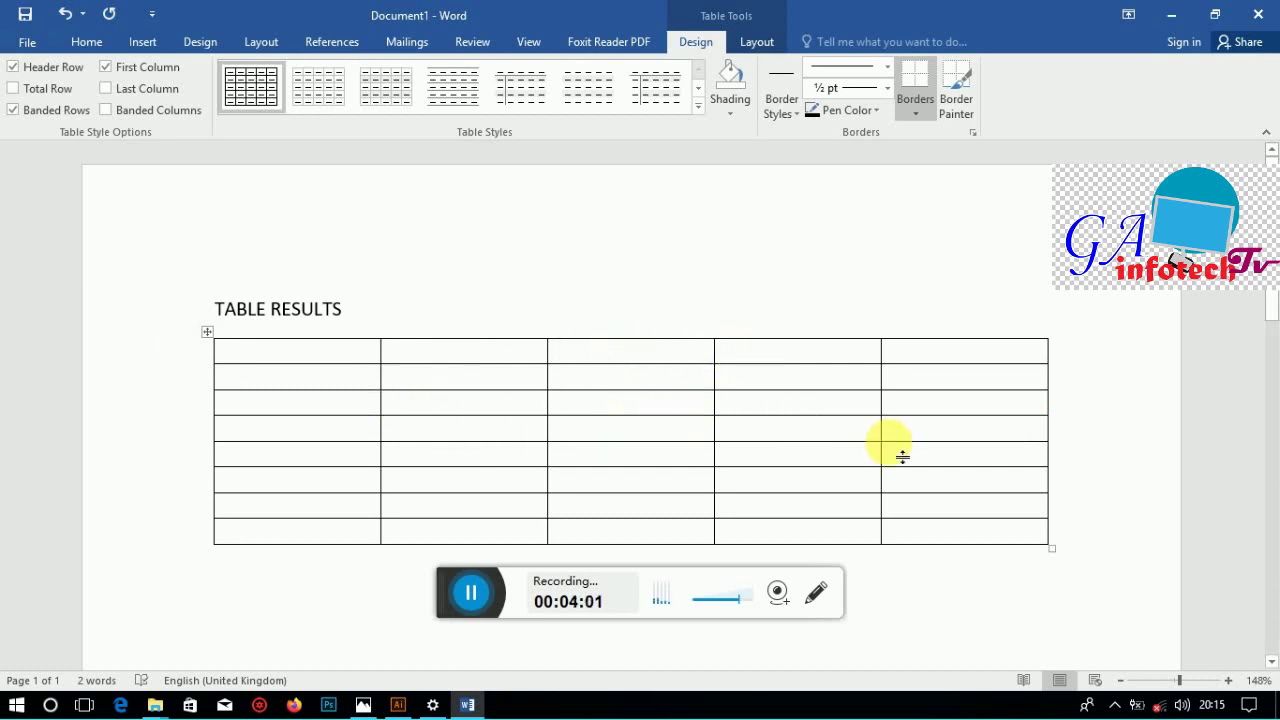
click(1082, 535)
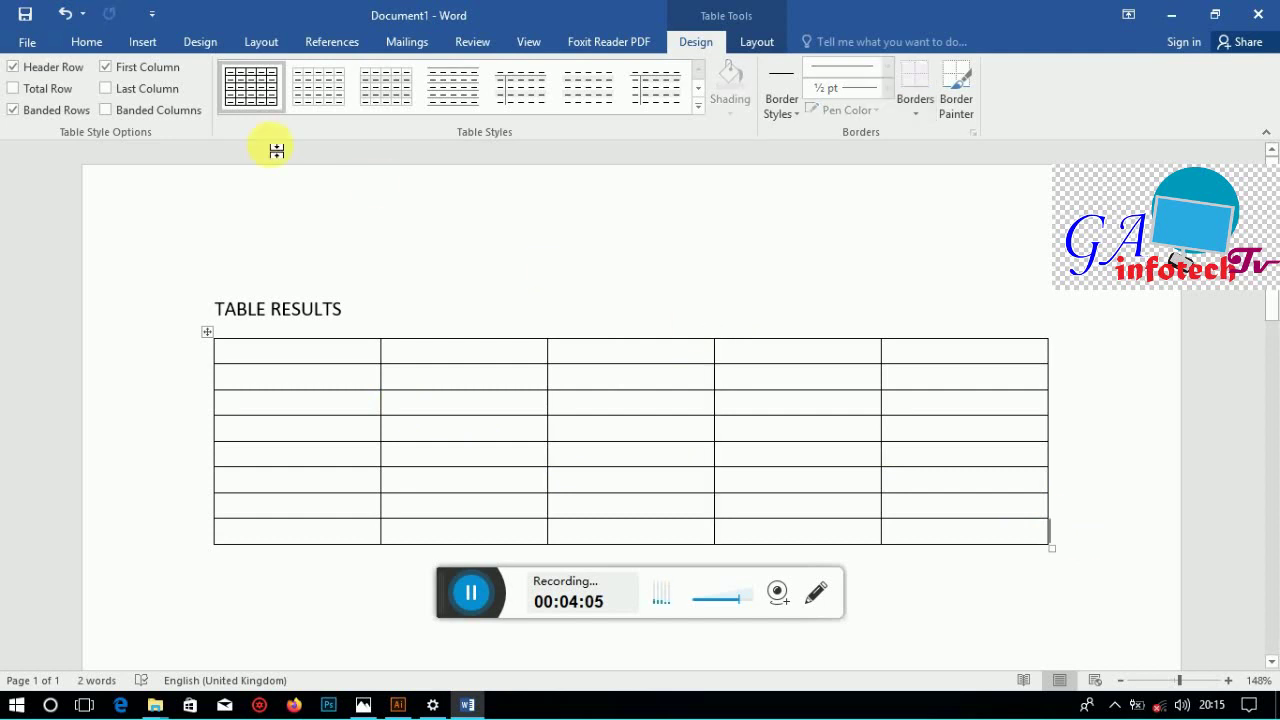
Open the Insert tab's Table dropdown, then close it without choosing anything
click(136, 43)
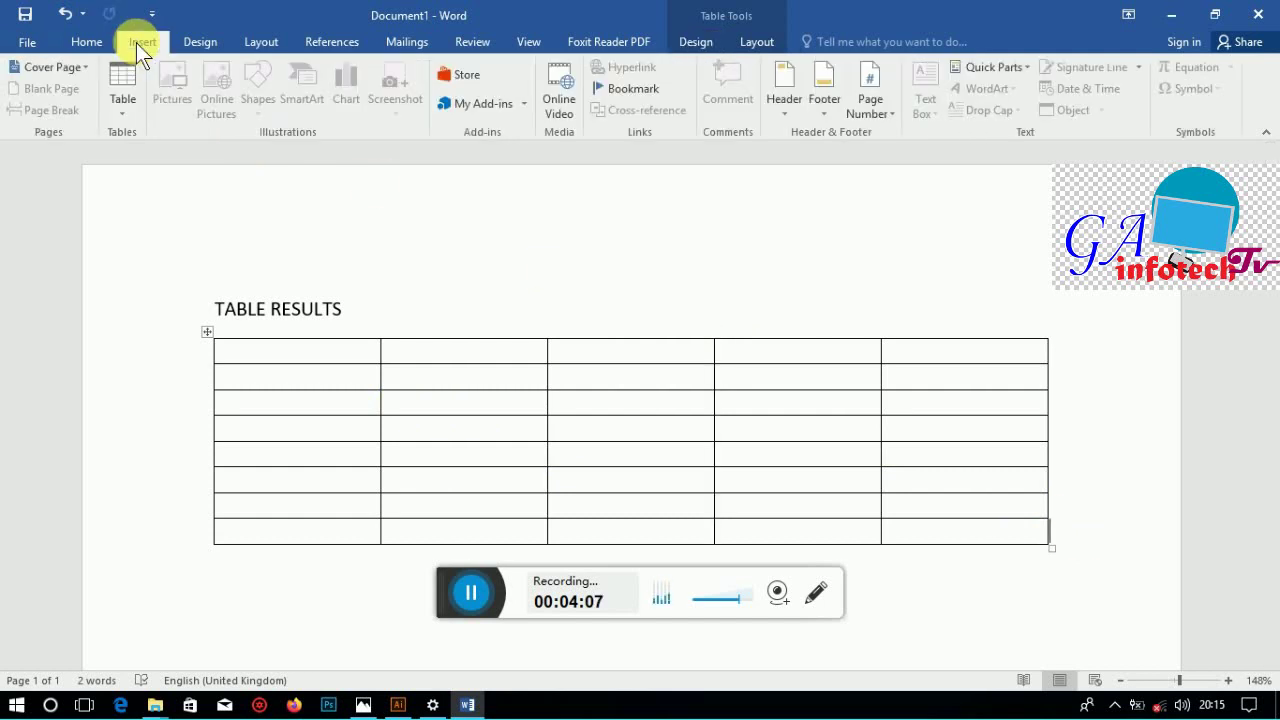
click(122, 105)
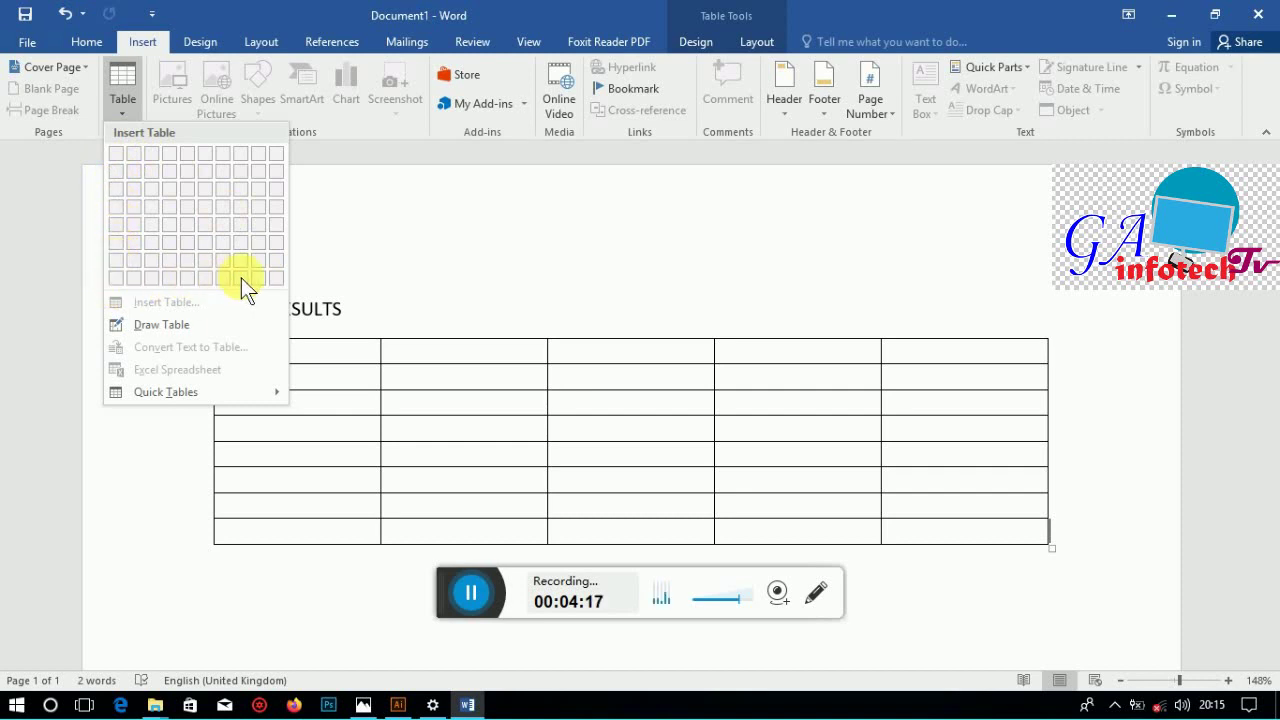
click(969, 256)
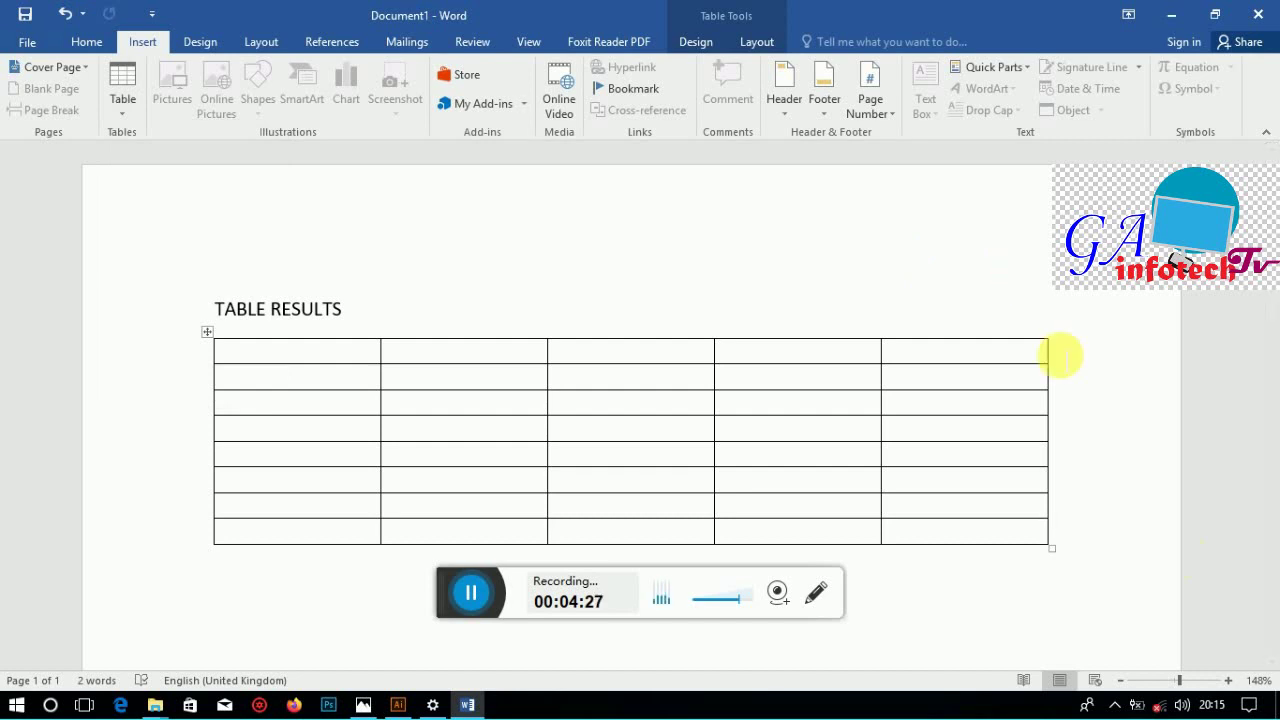
Append two empty rows to the table's bottom, making it 10 rows by 5 columns
key(Down)
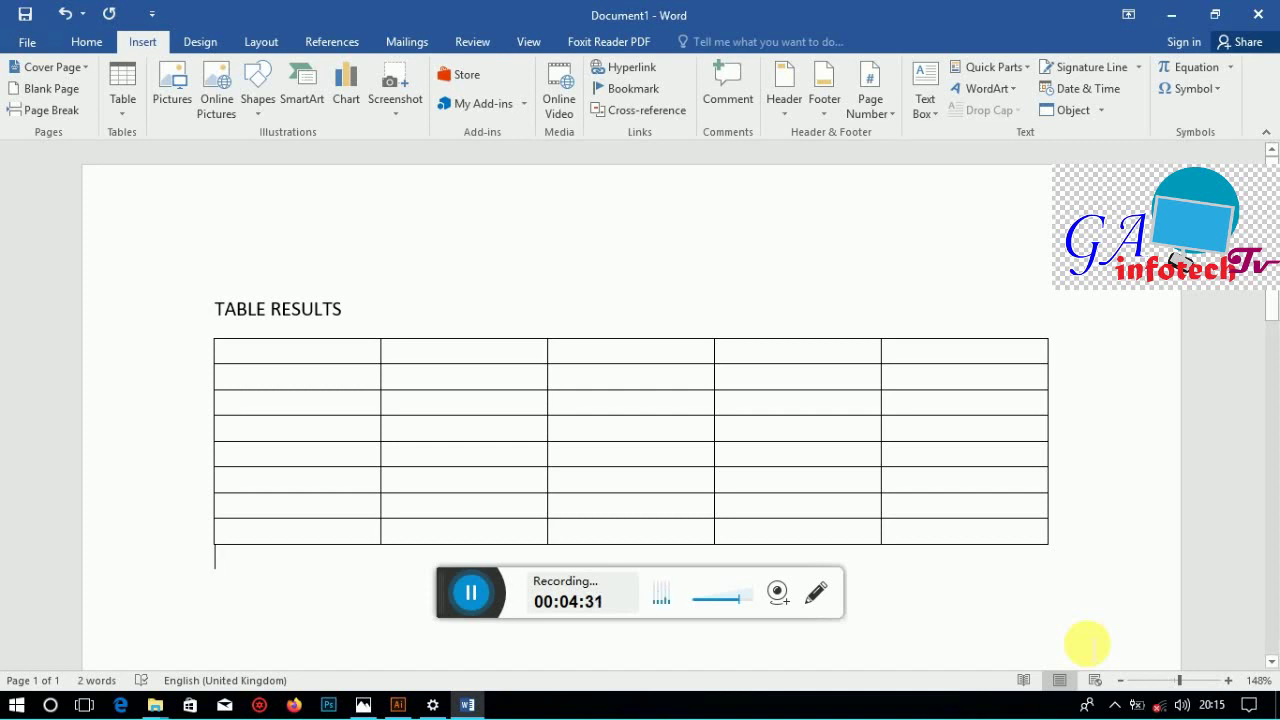
click(1047, 541)
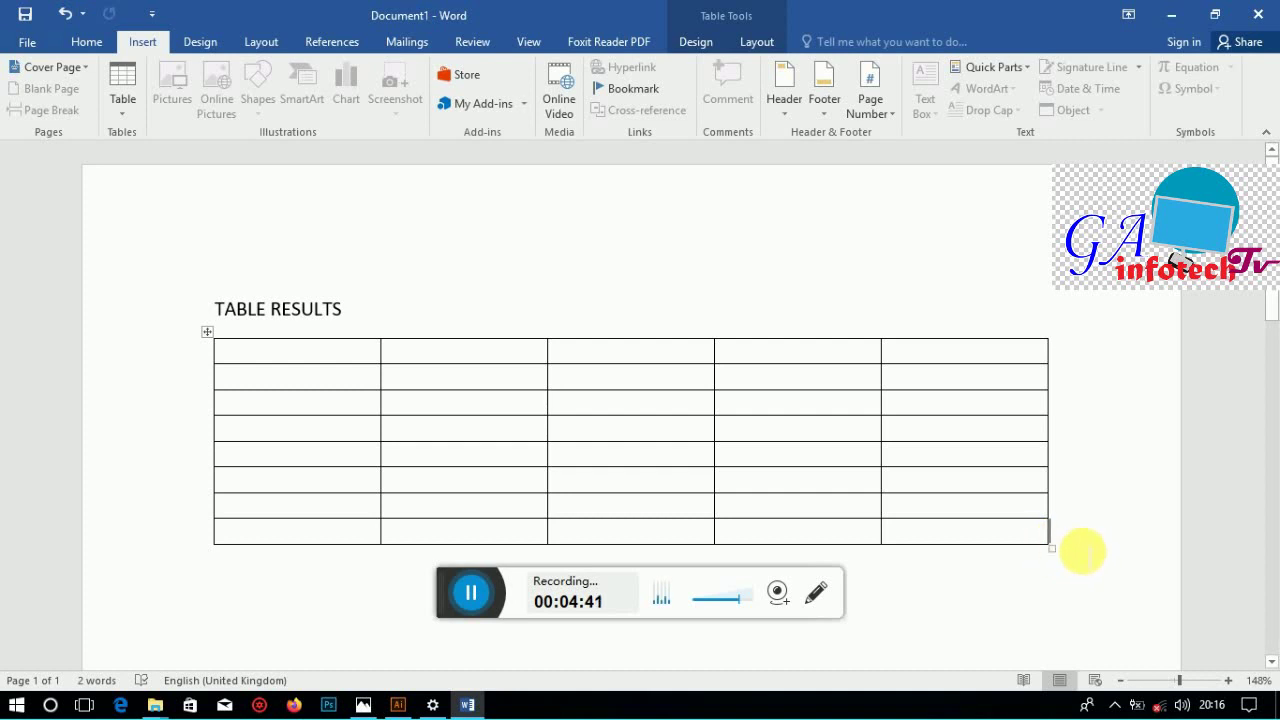
text(G)
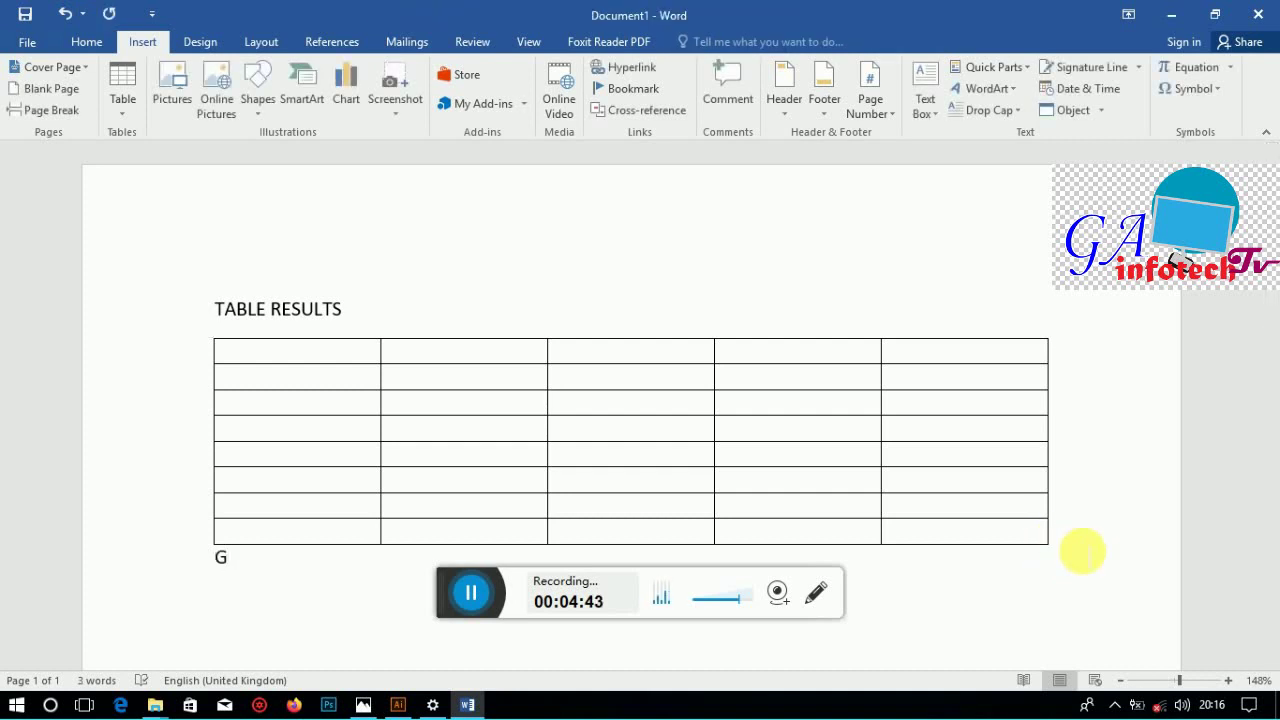
key(BackSpace)
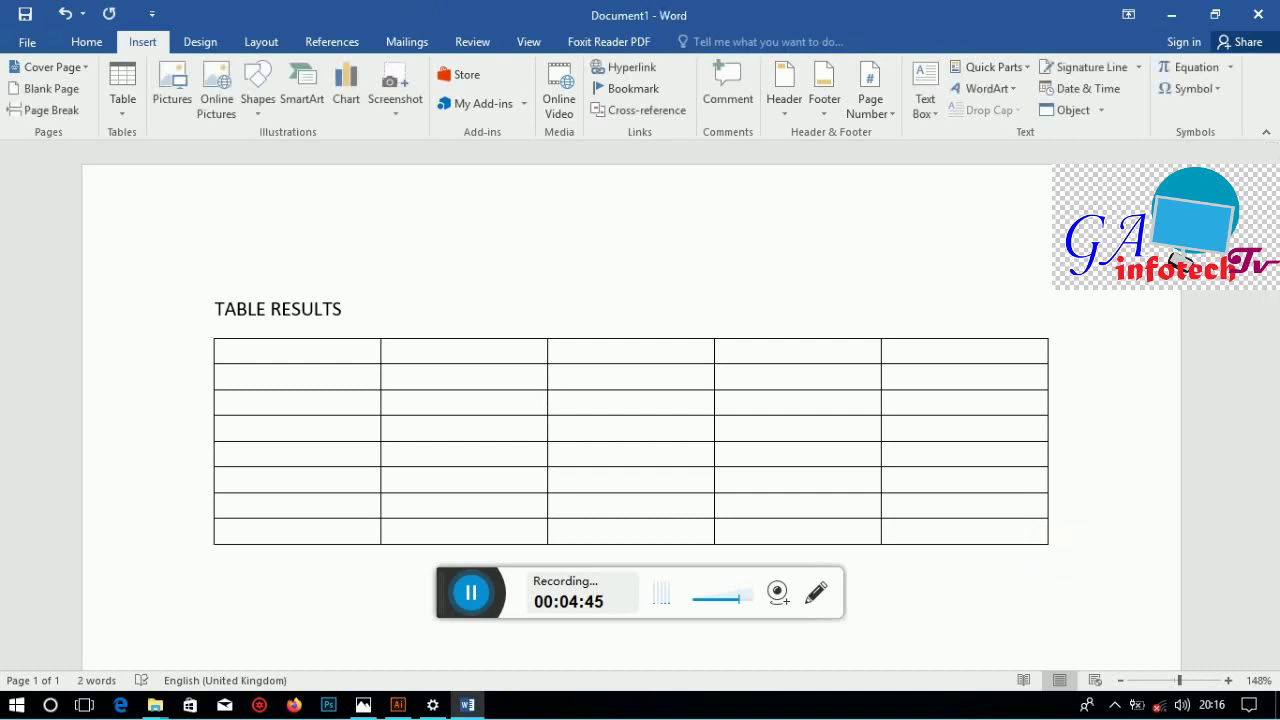
click(1050, 540)
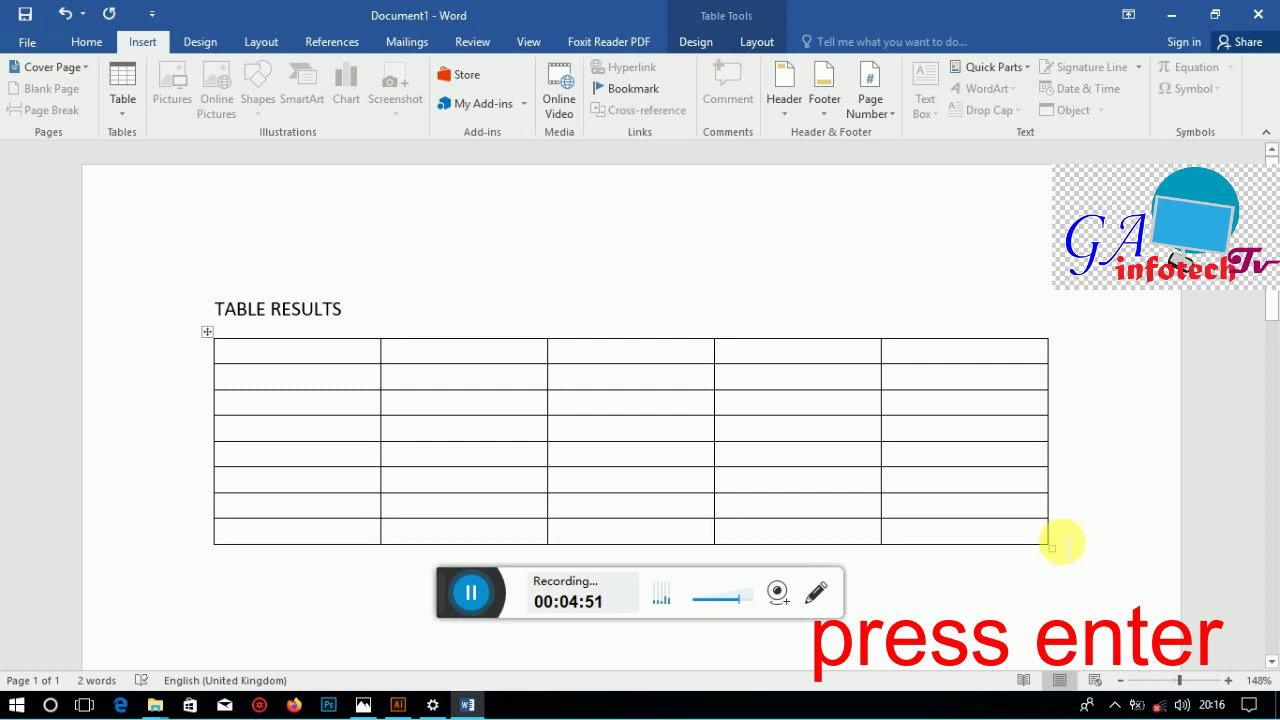
key(Return)
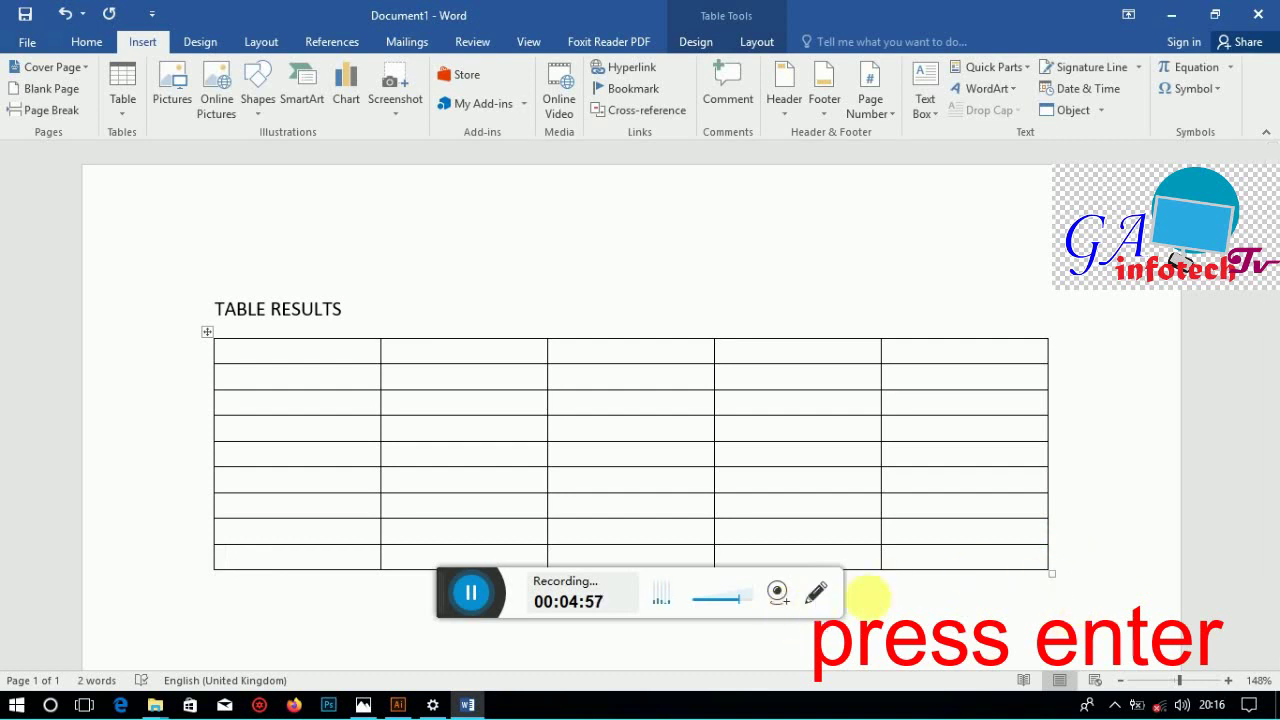
click(1051, 573)
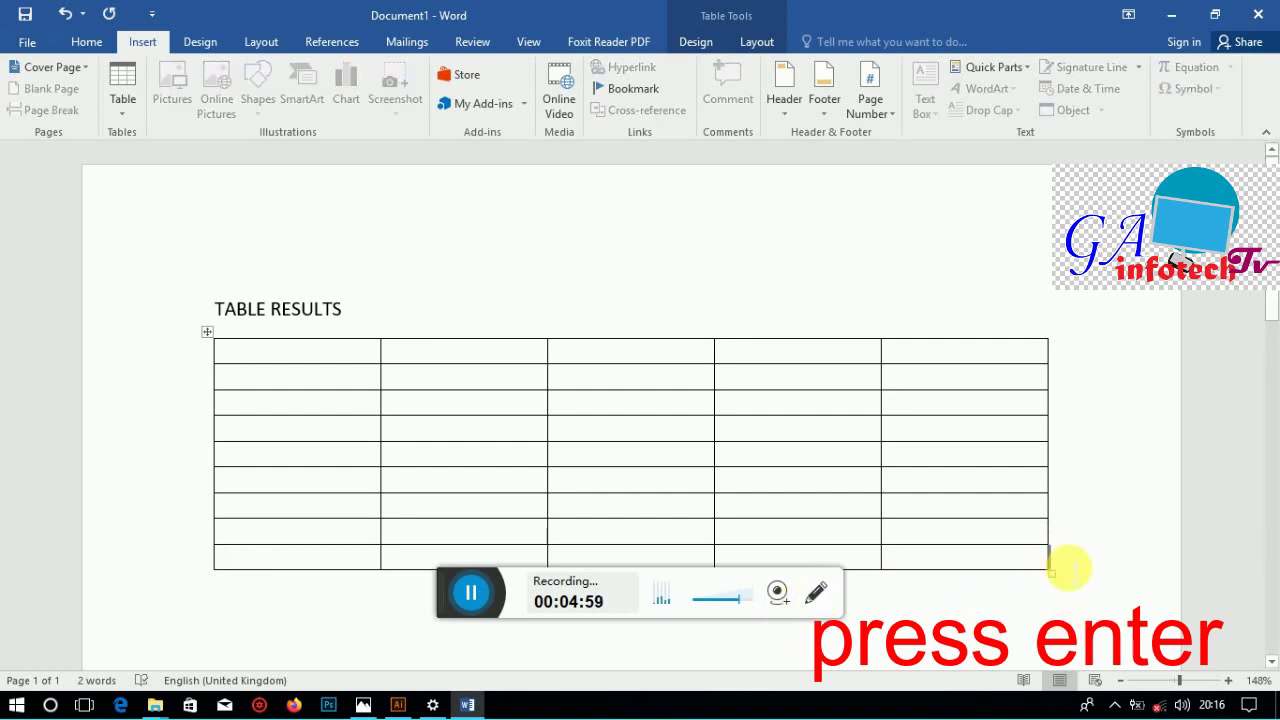
key(Return)
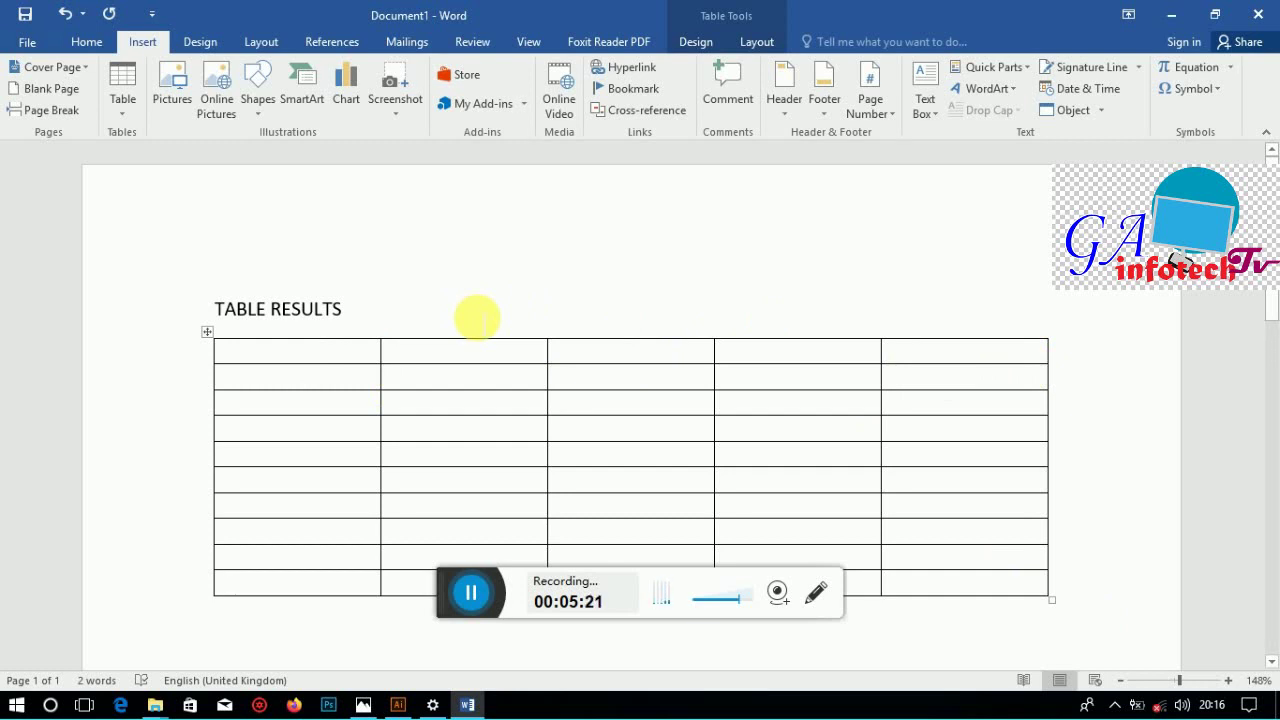
Use Draw Table to draw a vertical line near the left edge, adding a narrow first column
click(125, 111)
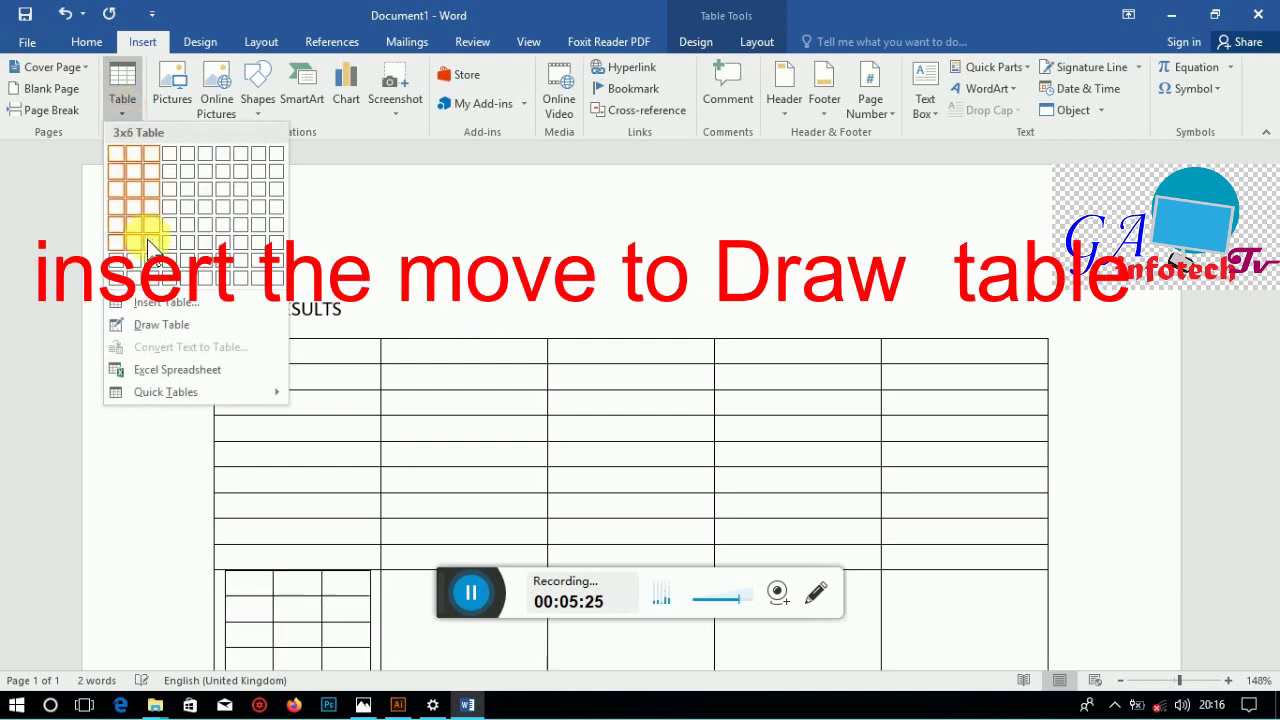
click(150, 324)
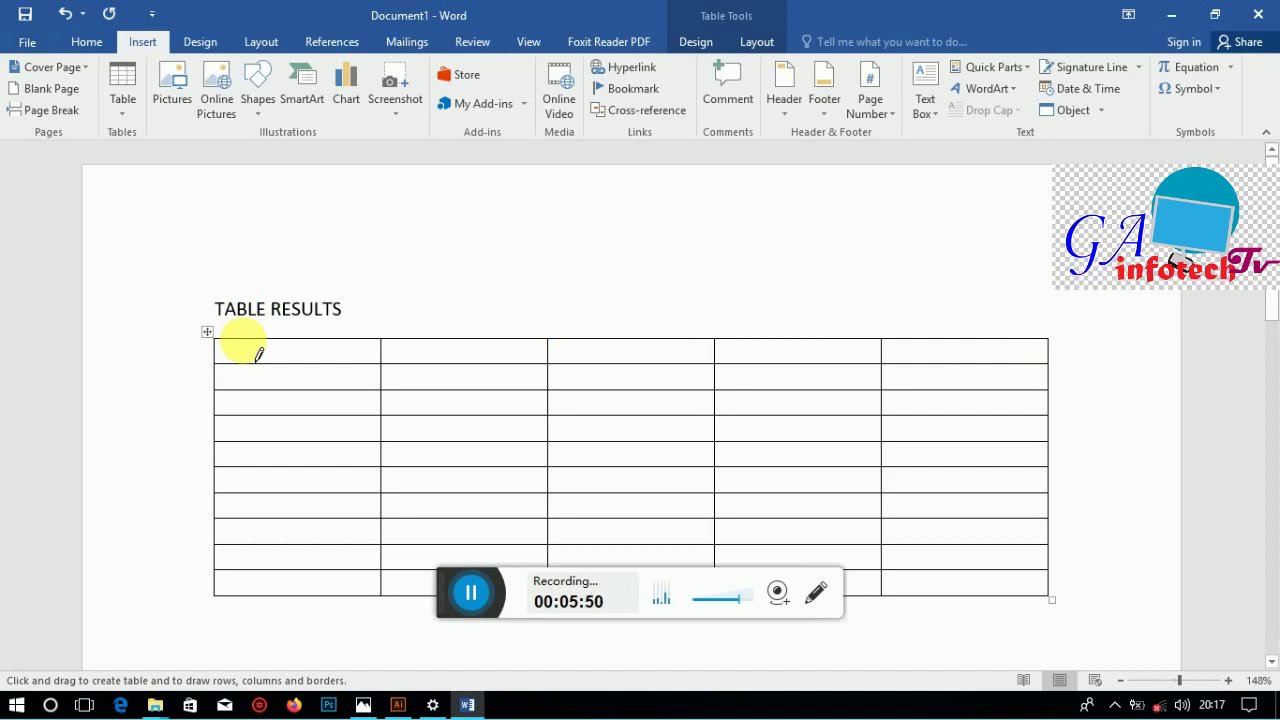
drag(243, 344, 242, 492)
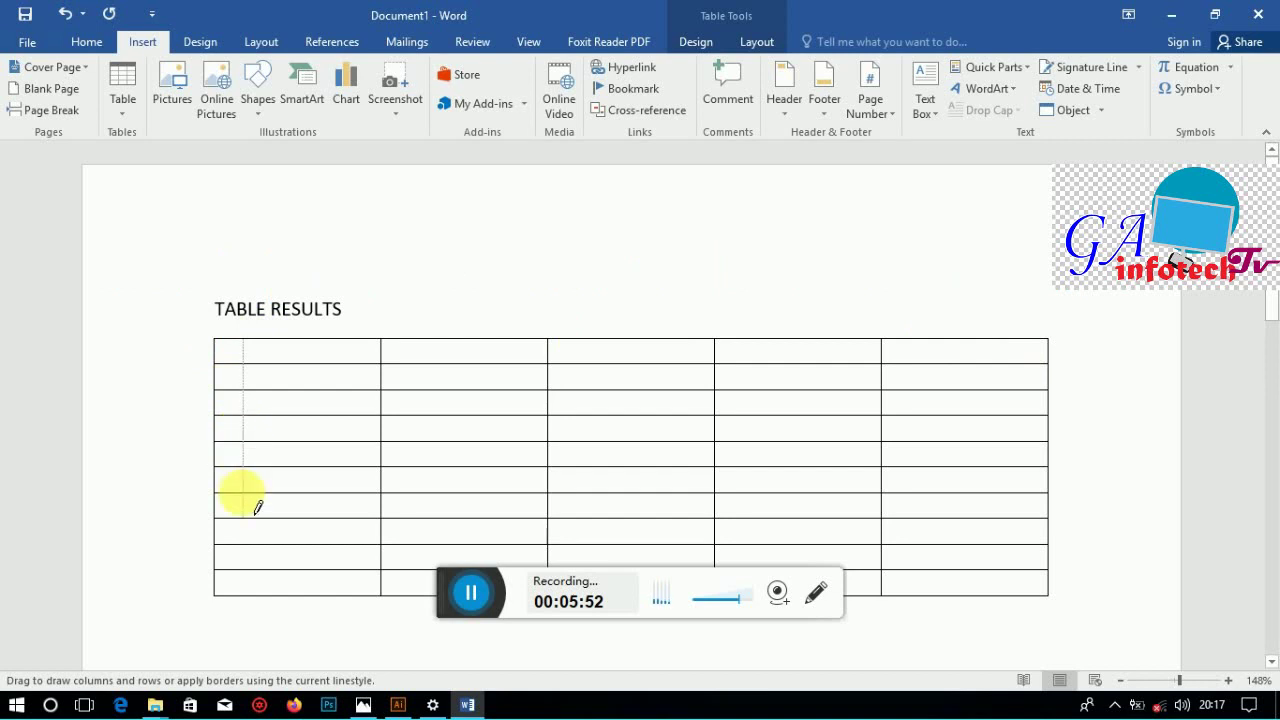
drag(241, 492, 237, 588)
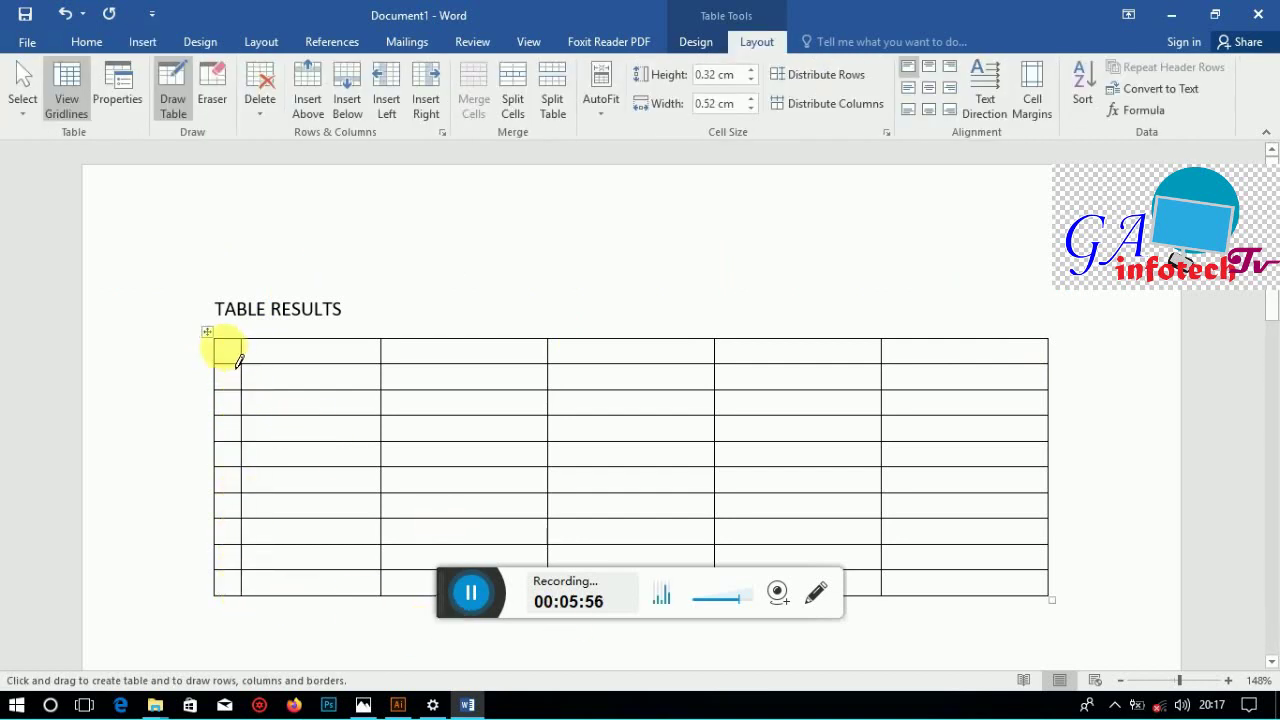
drag(238, 360, 240, 366)
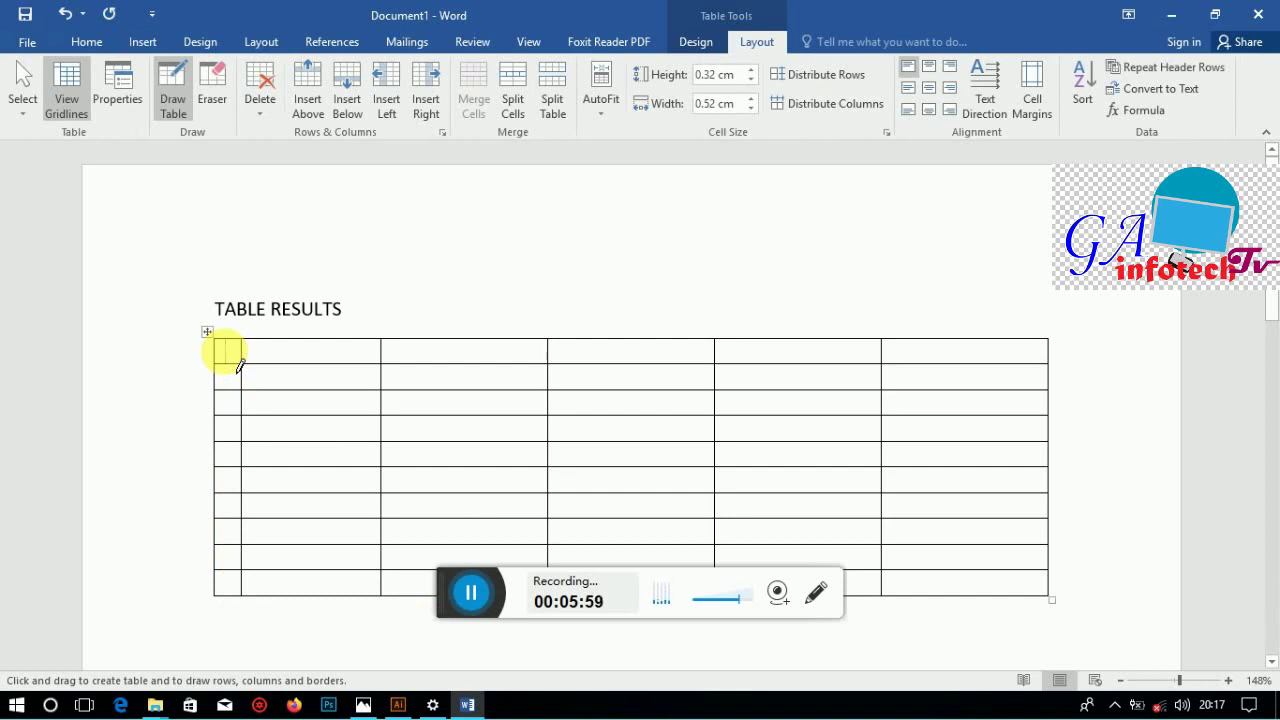
Type header labels S/N, NAME, REG and PROGRAME into the first four header cells
key(Escape)
text(S/N)
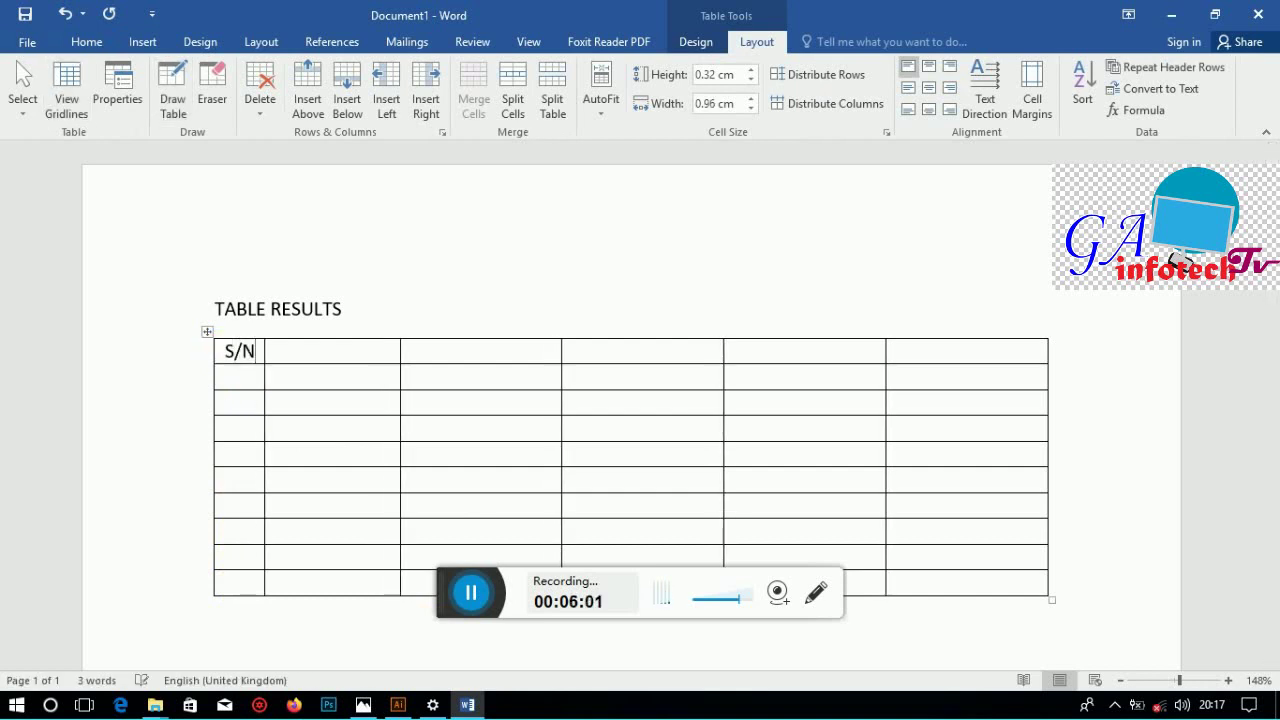
click(337, 354)
text(N)
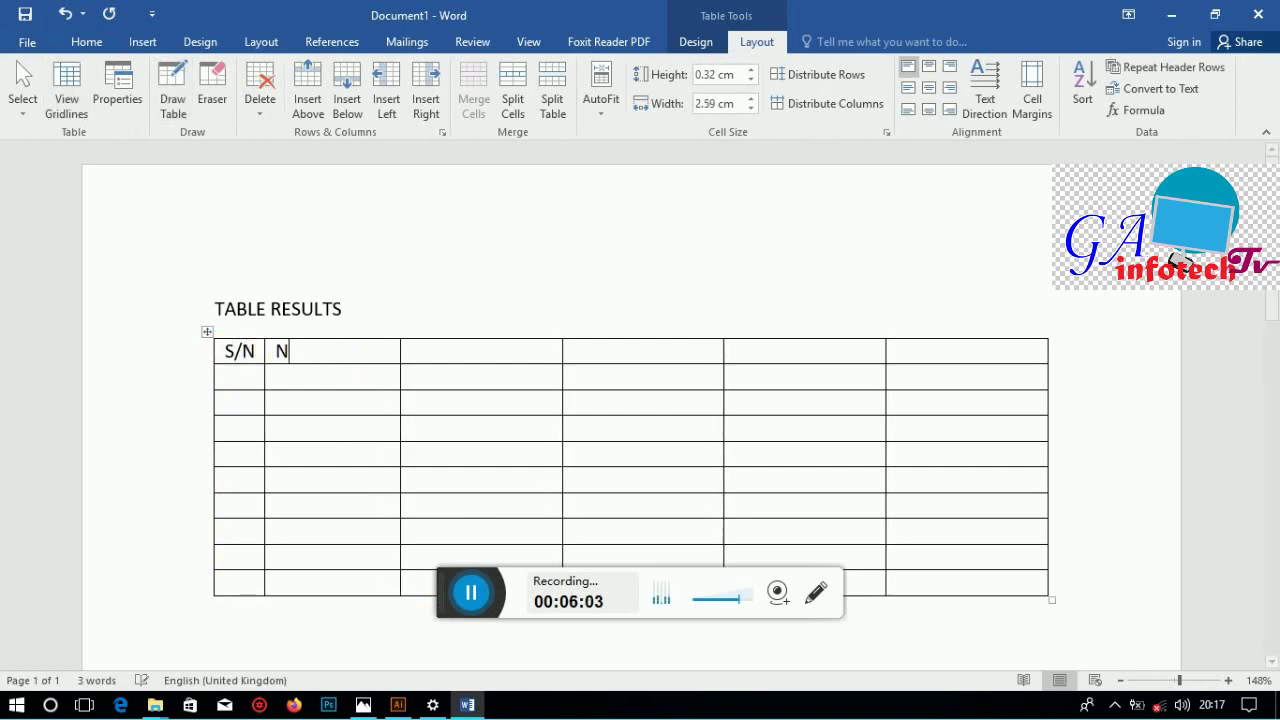
text(AME)
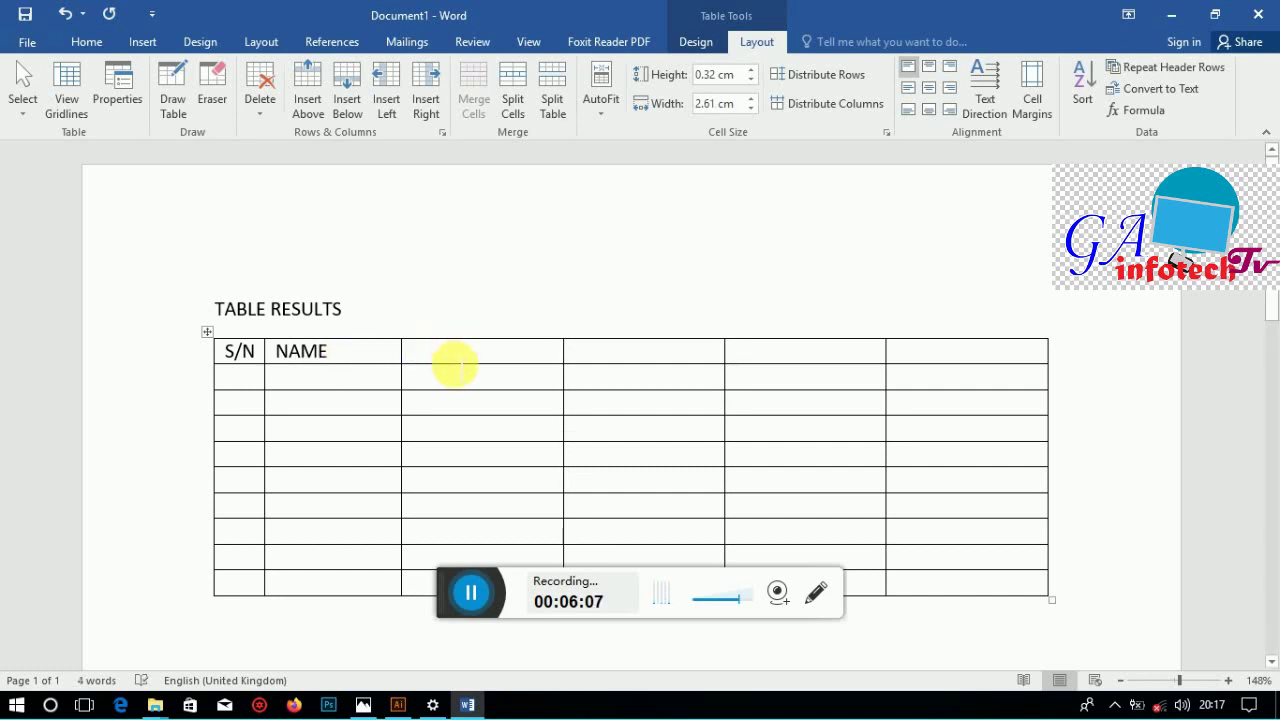
click(450, 355)
text(REG)
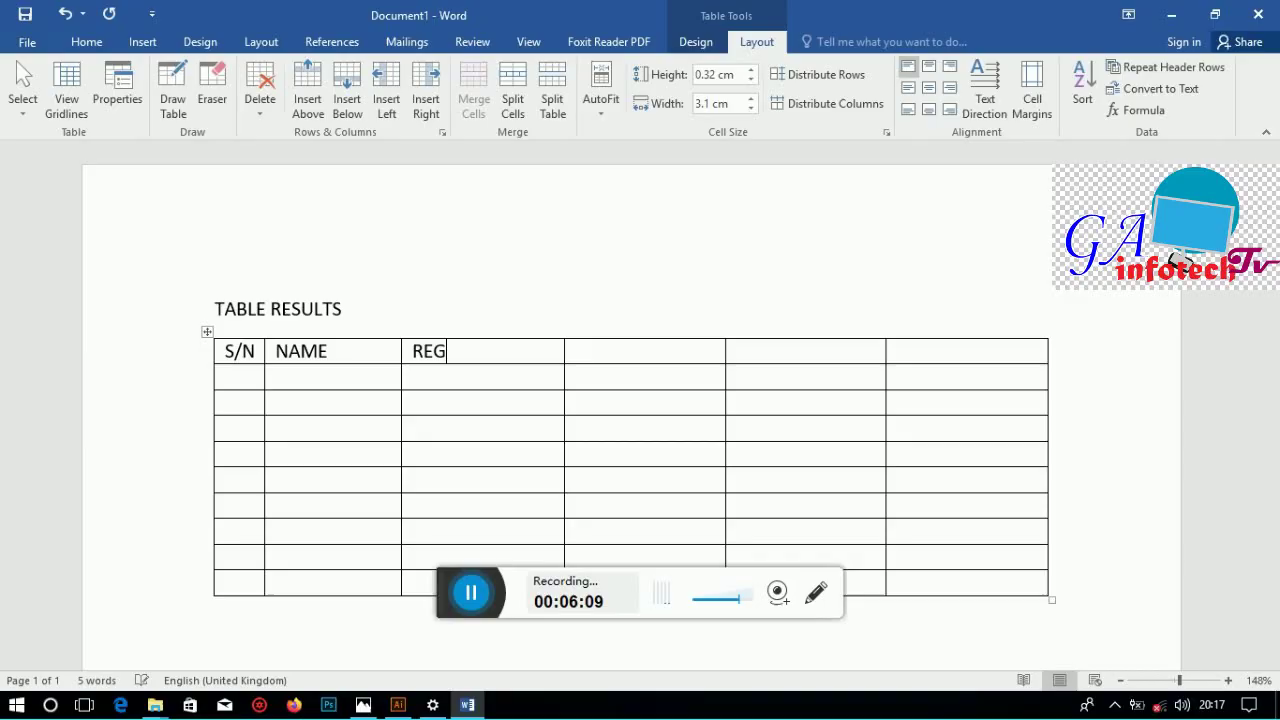
click(606, 352)
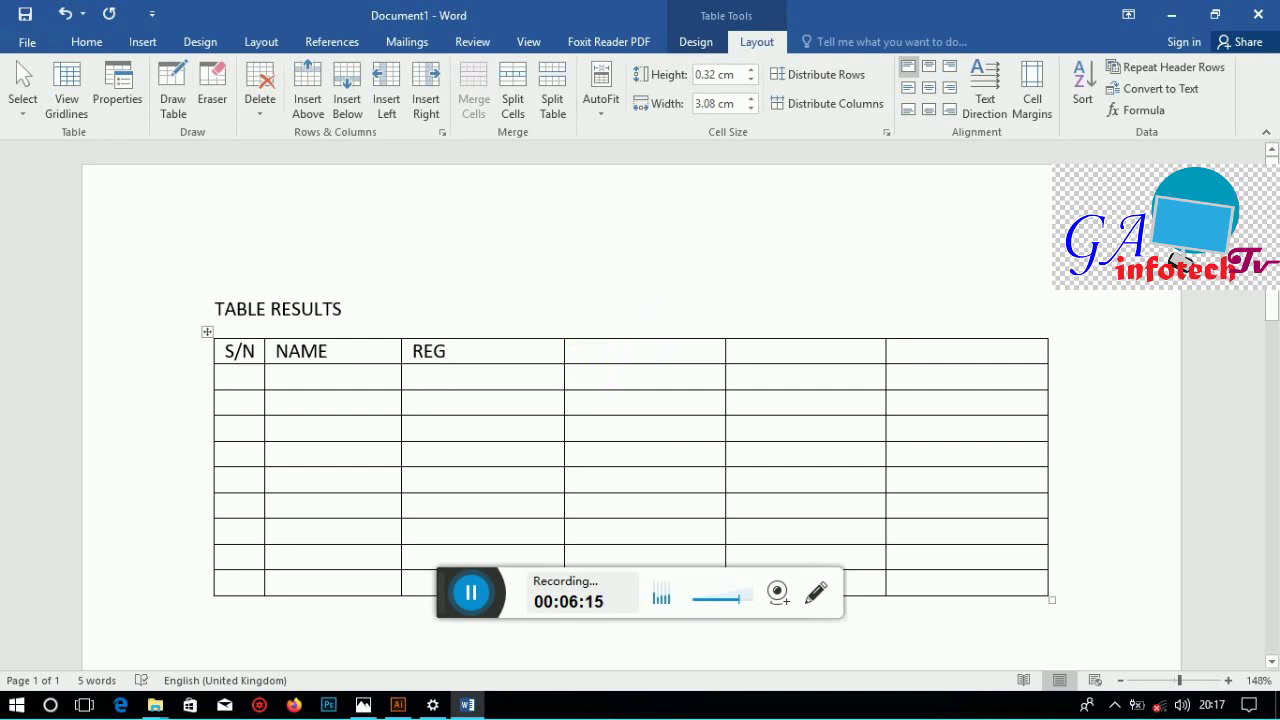
text(PROGRA)
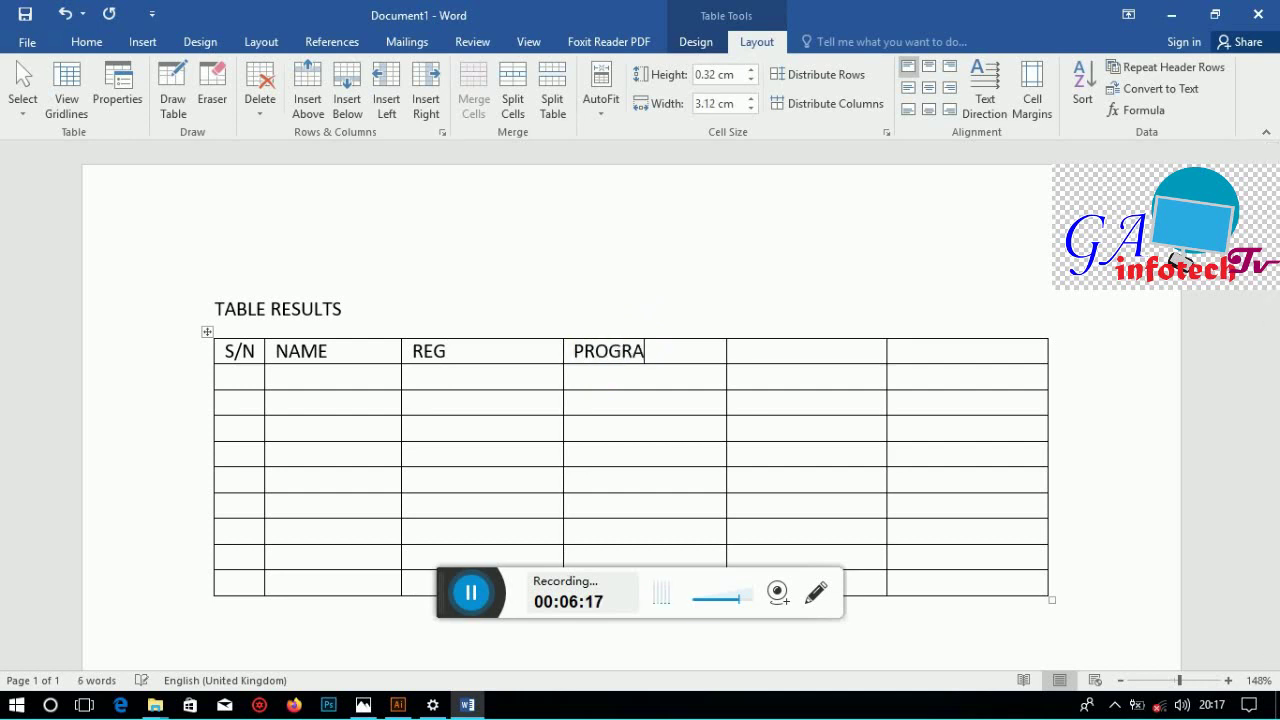
text(ME)
Add the headers SIGINATURE, correcting its spelling, and POHONE in the last two cells
drag(887, 333, 886, 333)
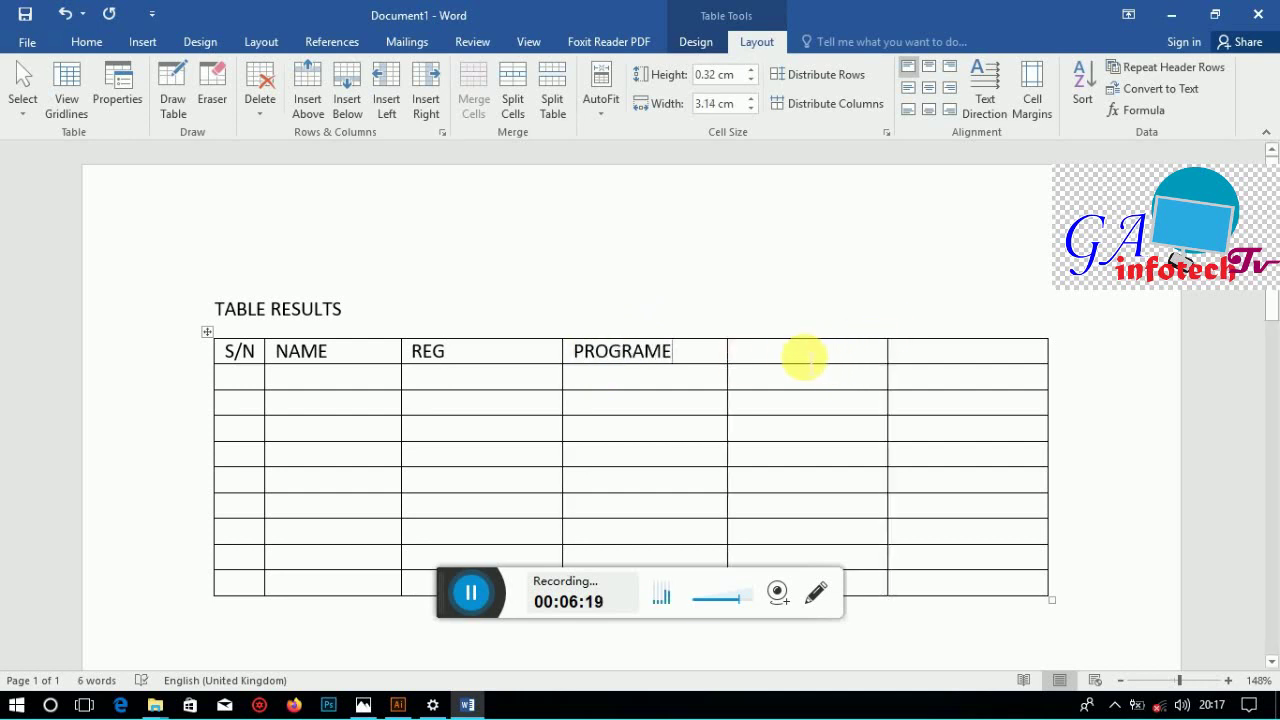
click(795, 350)
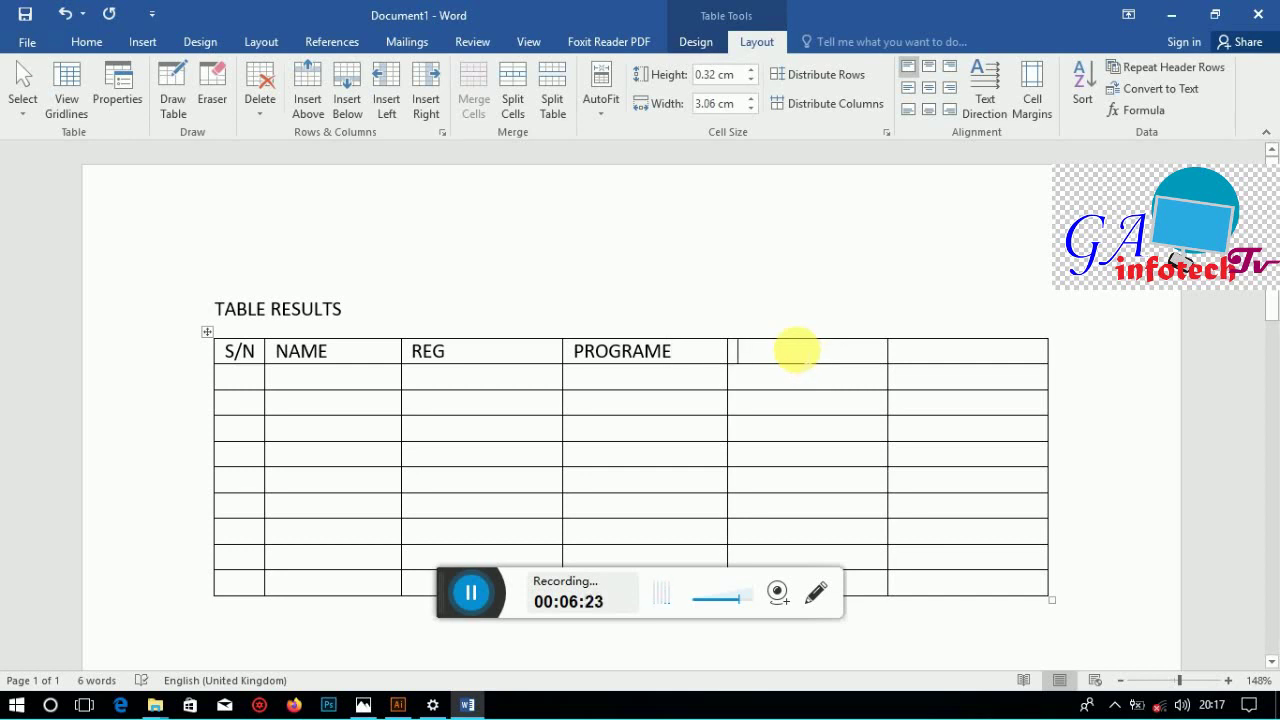
text(SIGN)
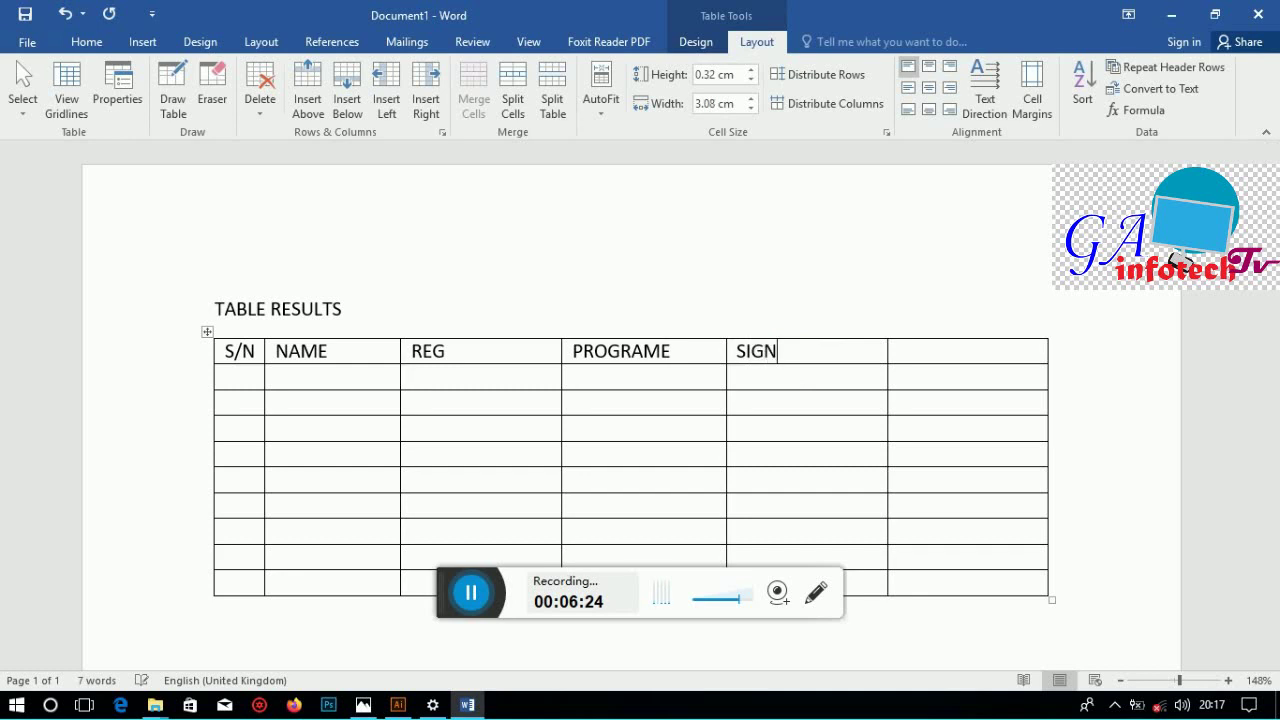
text(INAT)
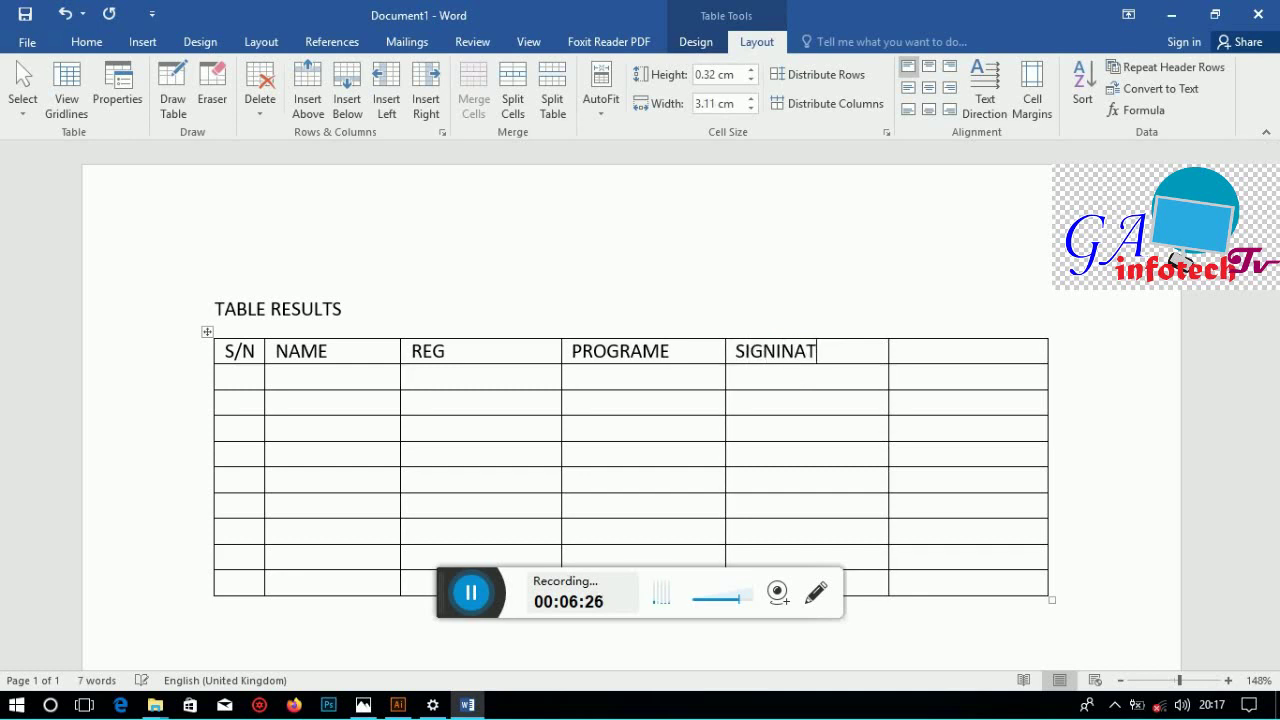
text(URE)
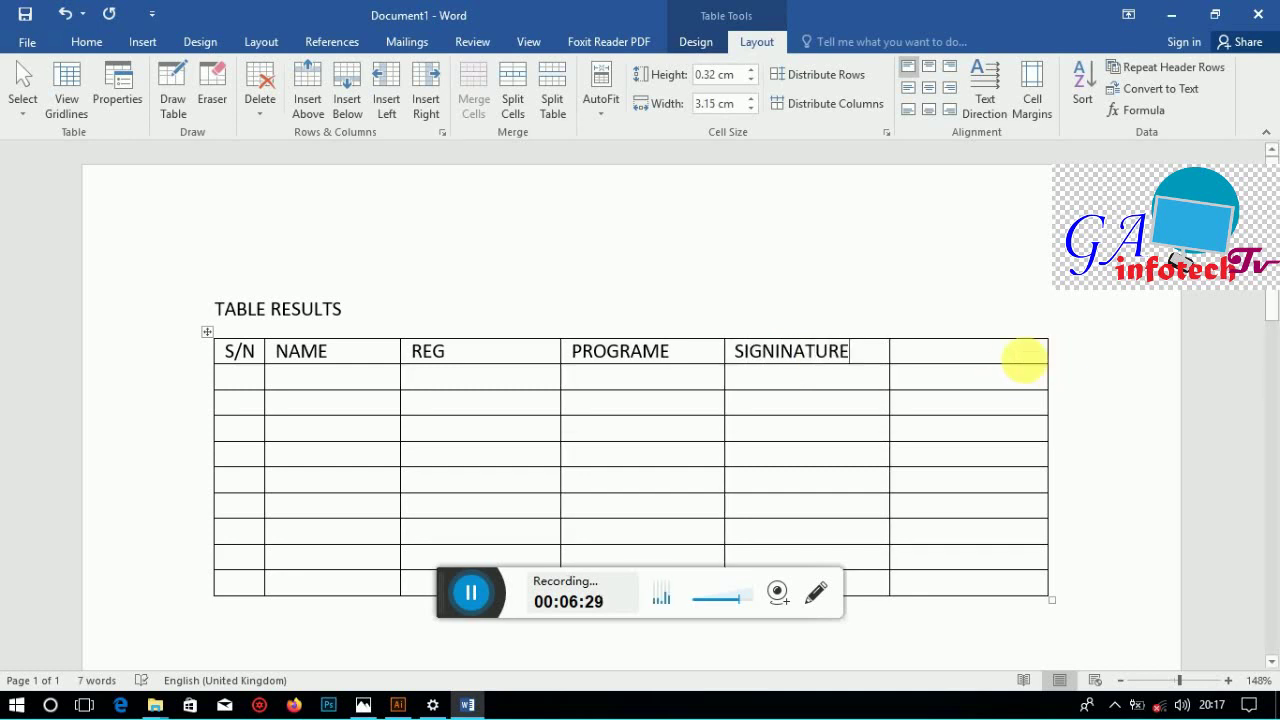
click(794, 358)
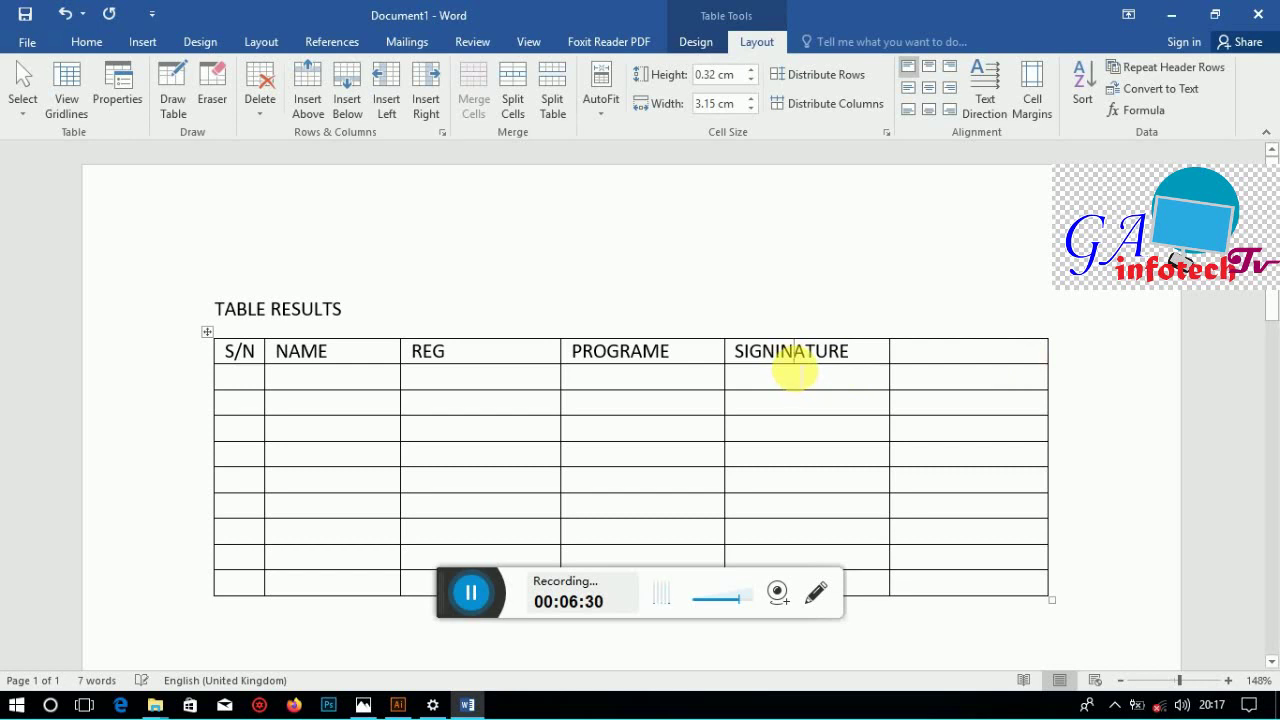
key(BackSpace)
key(BackSpace)
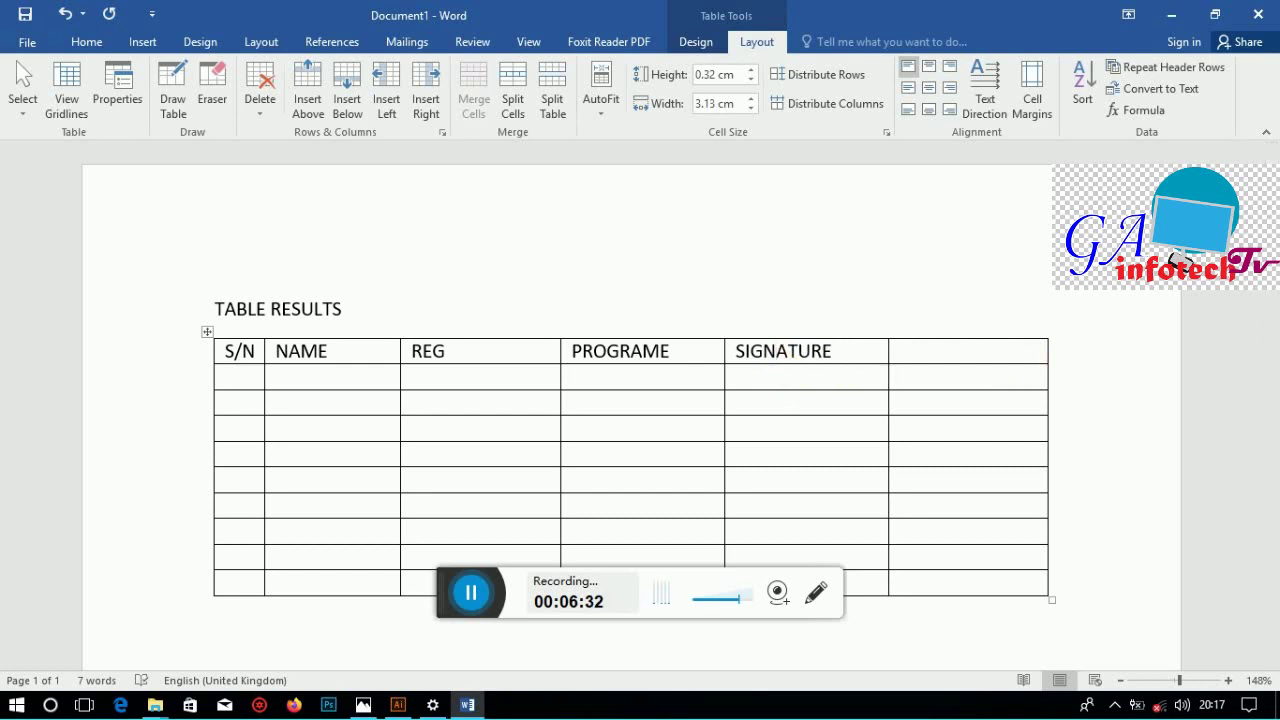
click(766, 352)
text(I)
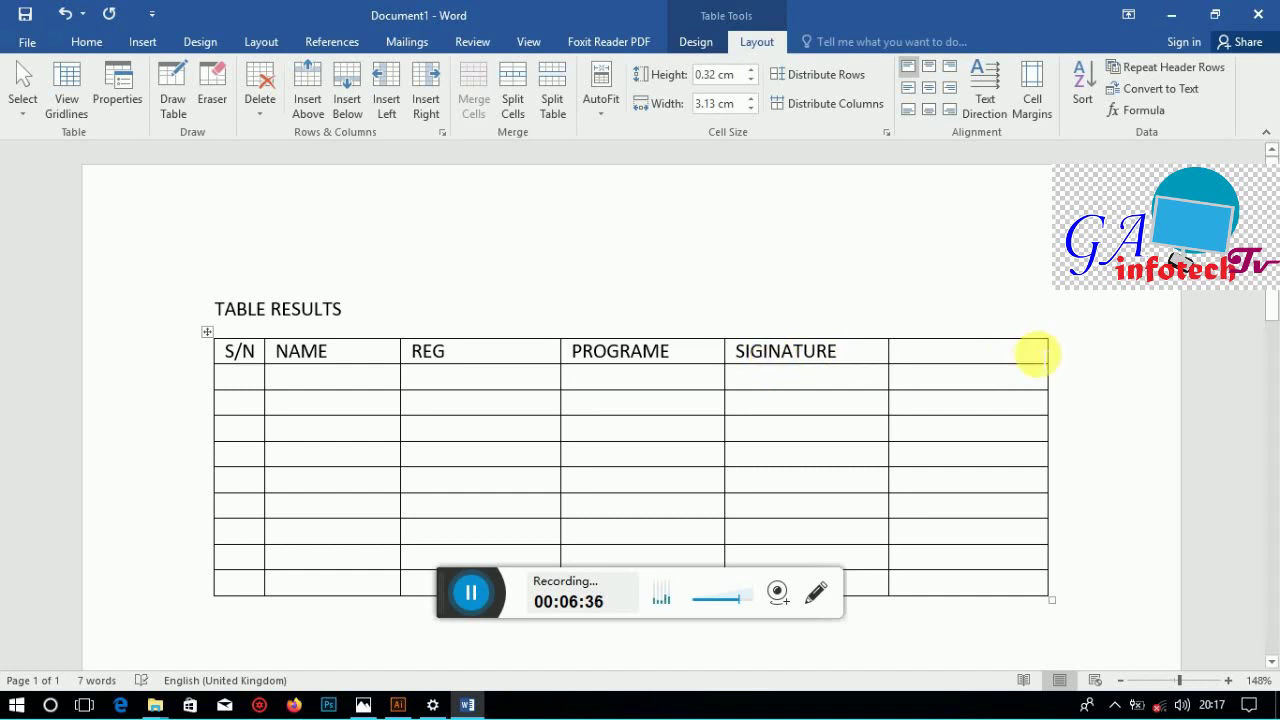
click(997, 352)
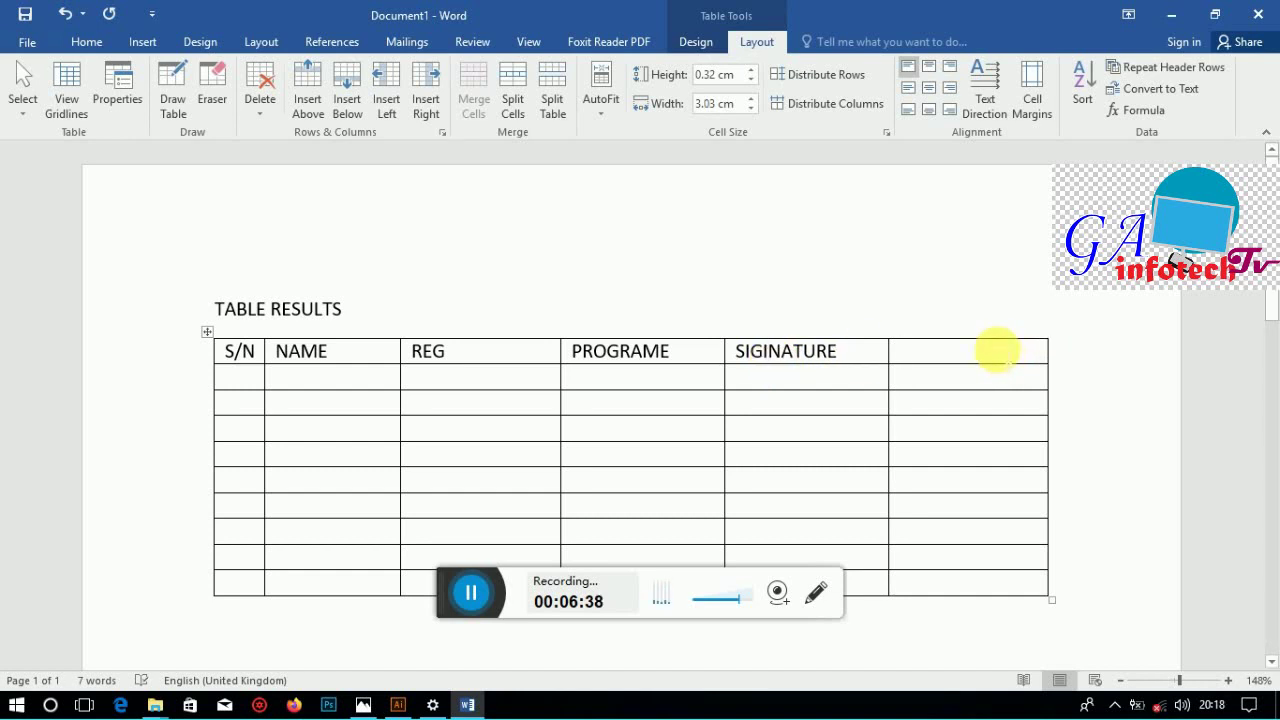
text(POH)
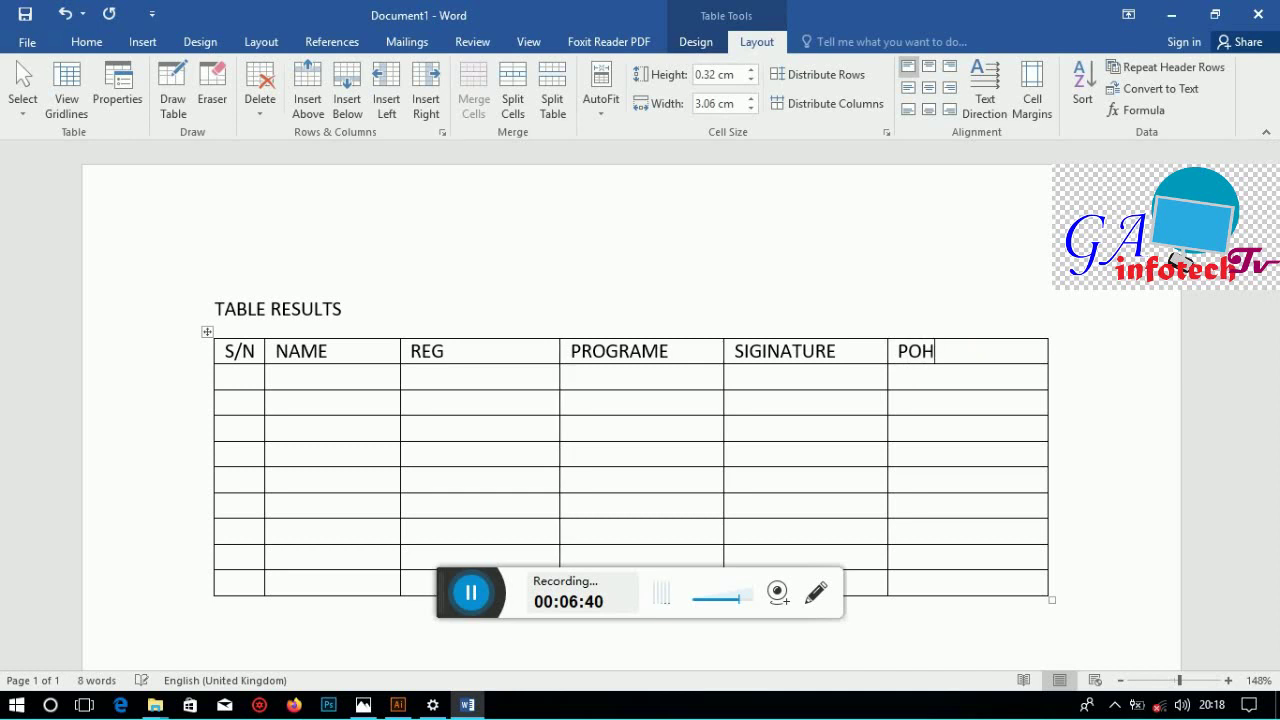
text(ONE)
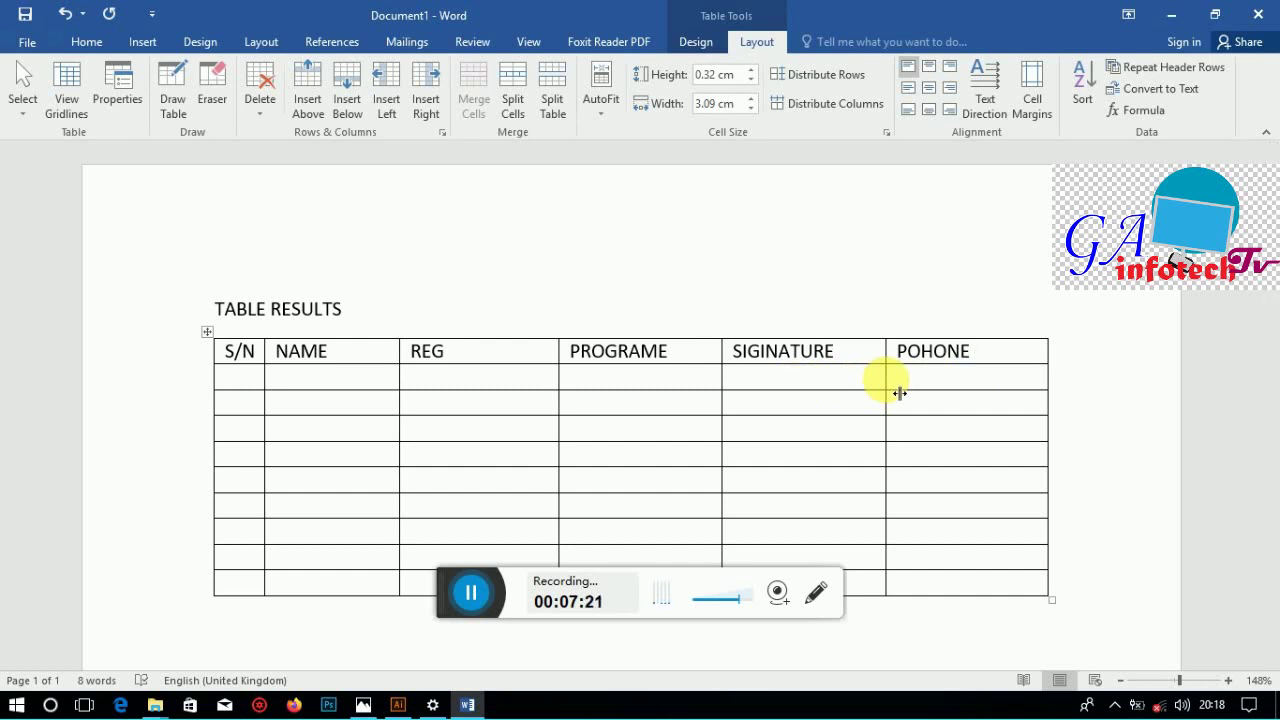
Drag column borders rightward to widen SIGINATURE, PROGRAME, REG and NAME, narrowing POHONE
mouse_move(900, 393)
mouse_down()
mouse_move(954, 395)
mouse_move(874, 404)
mouse_move(943, 413)
mouse_up()
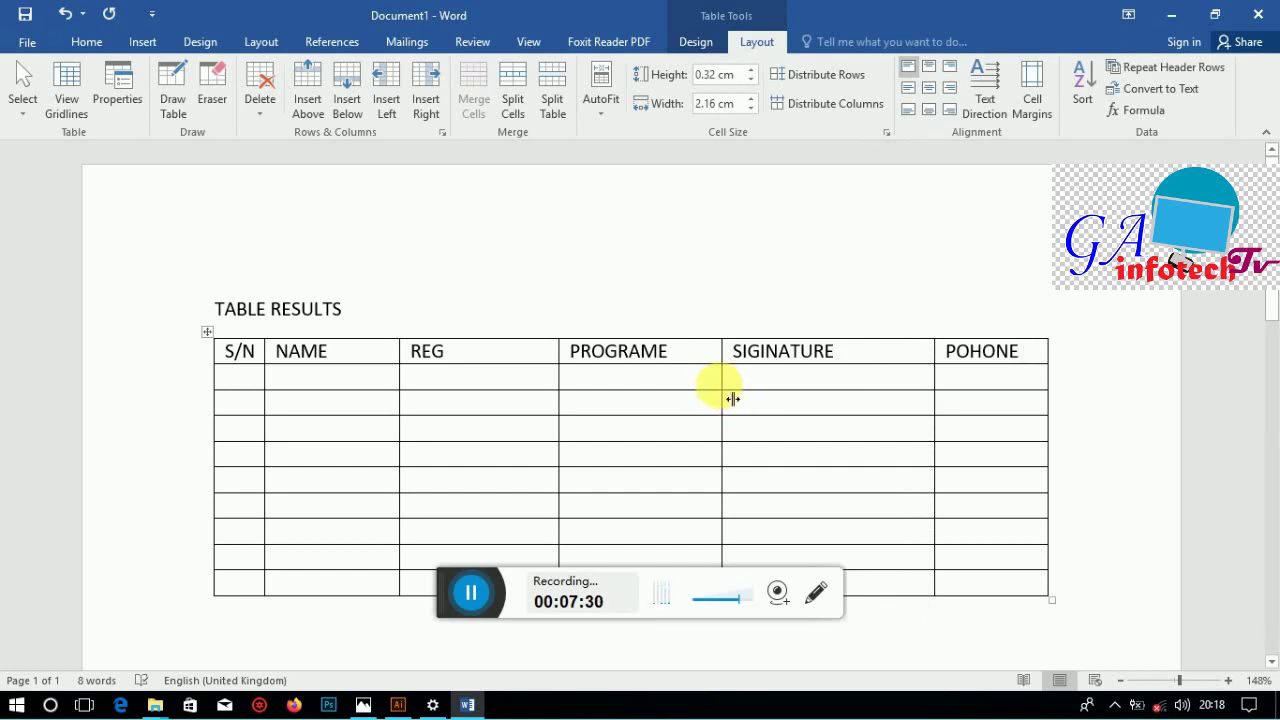
drag(734, 399, 815, 407)
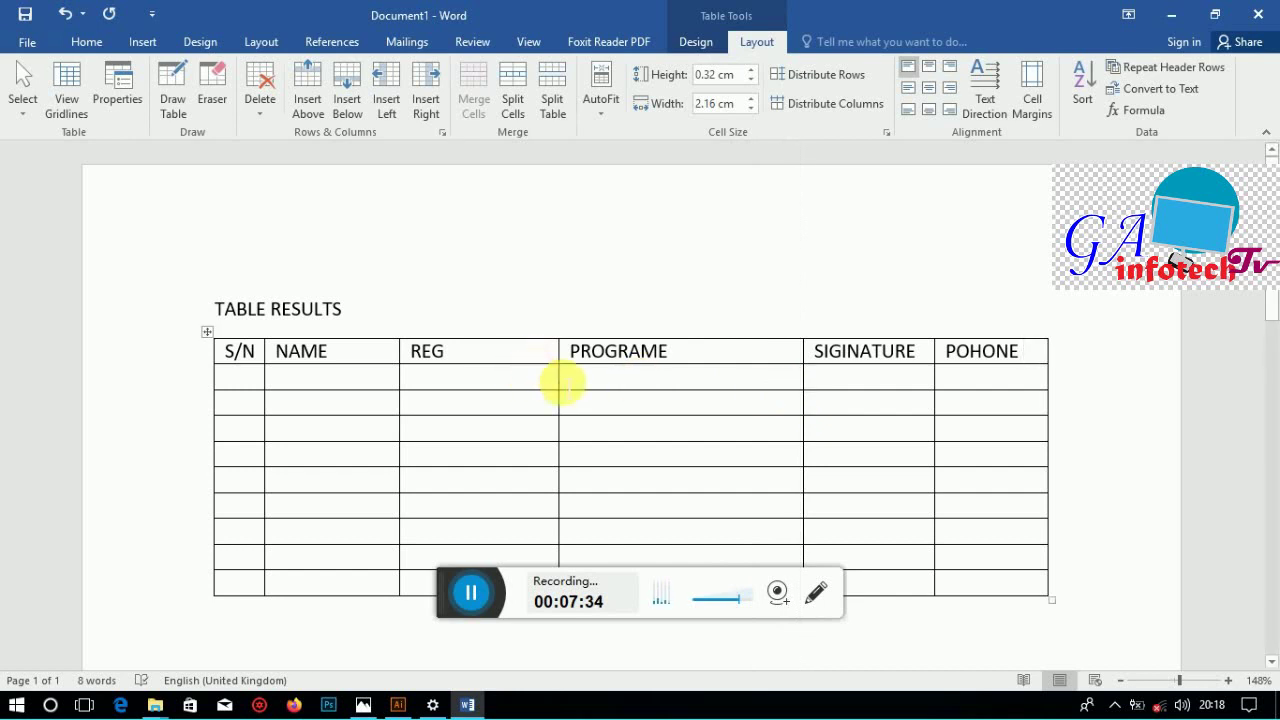
mouse_move(572, 392)
mouse_down()
mouse_move(640, 405)
mouse_move(628, 403)
mouse_up()
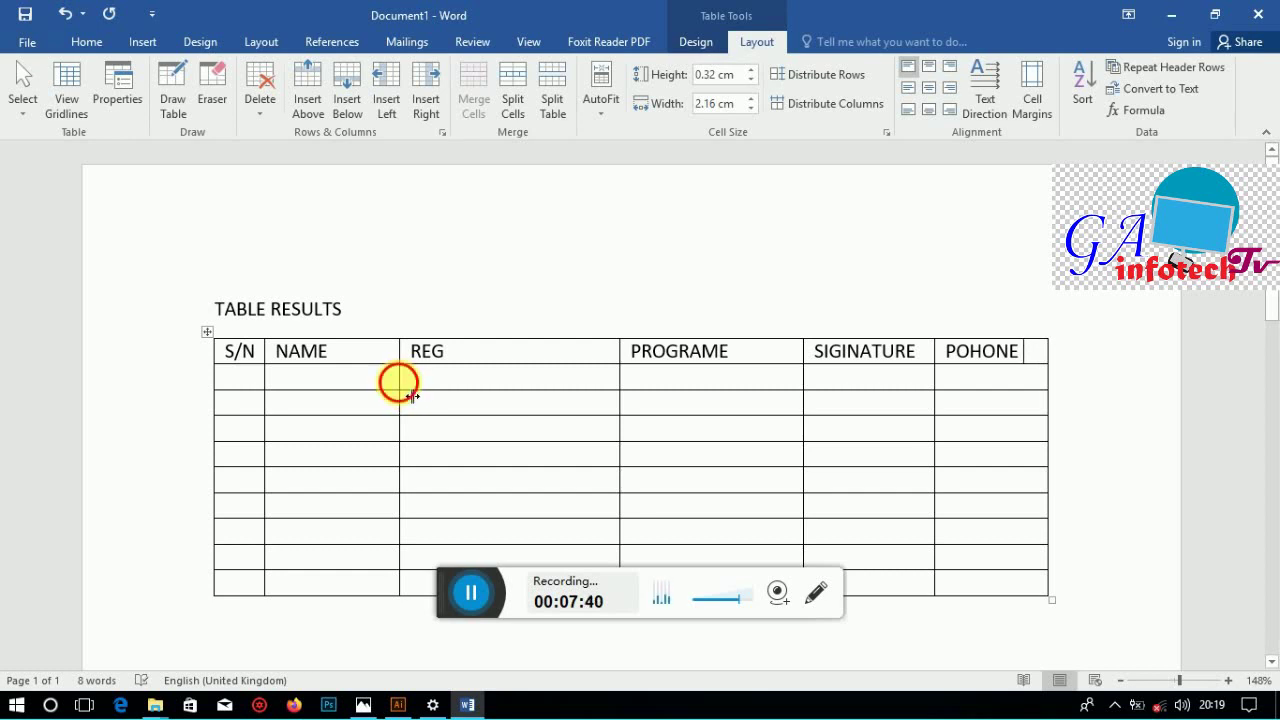
drag(399, 390, 486, 403)
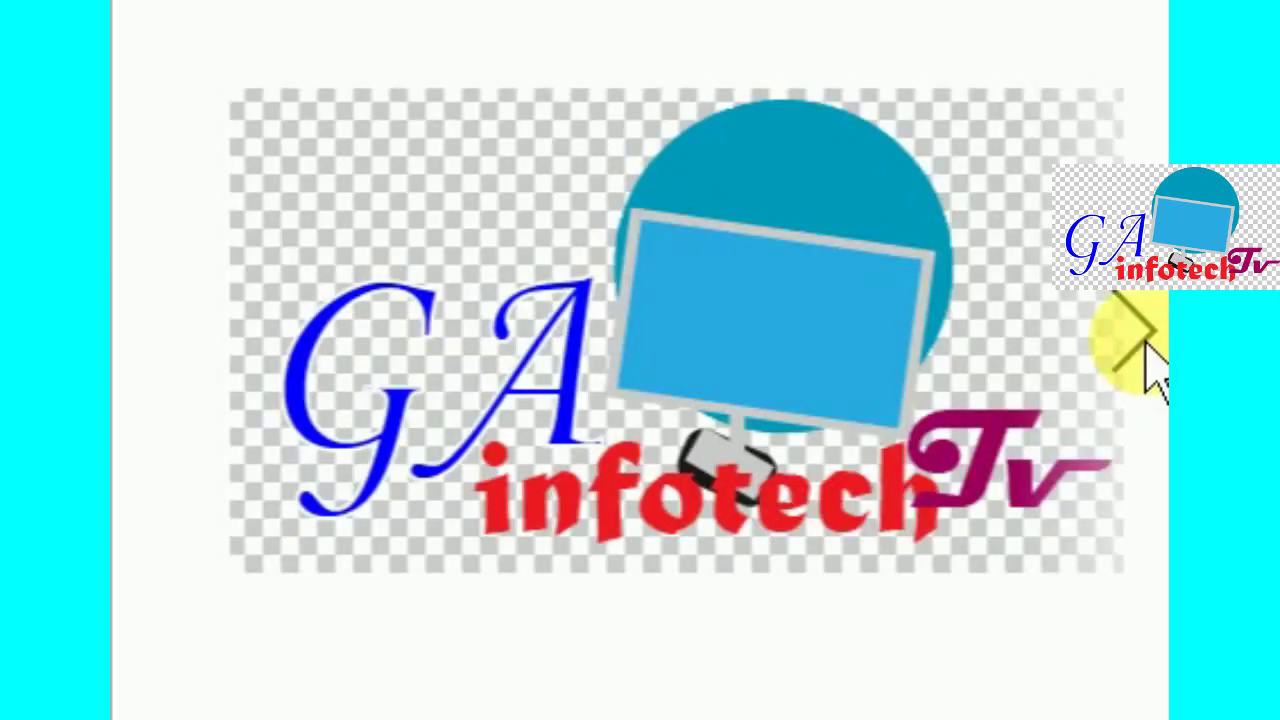
Advance five promo slides to reach the 'please subscribe for more videos' end card
click(1148, 355)
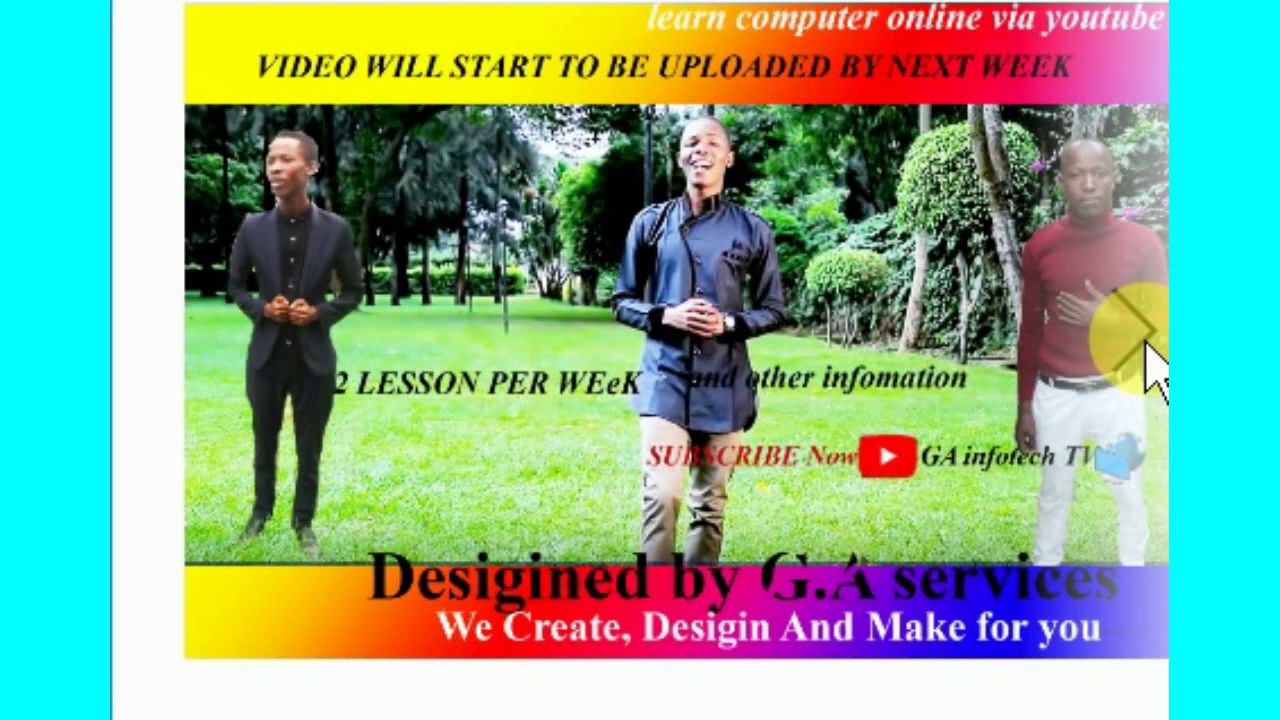
click(1150, 358)
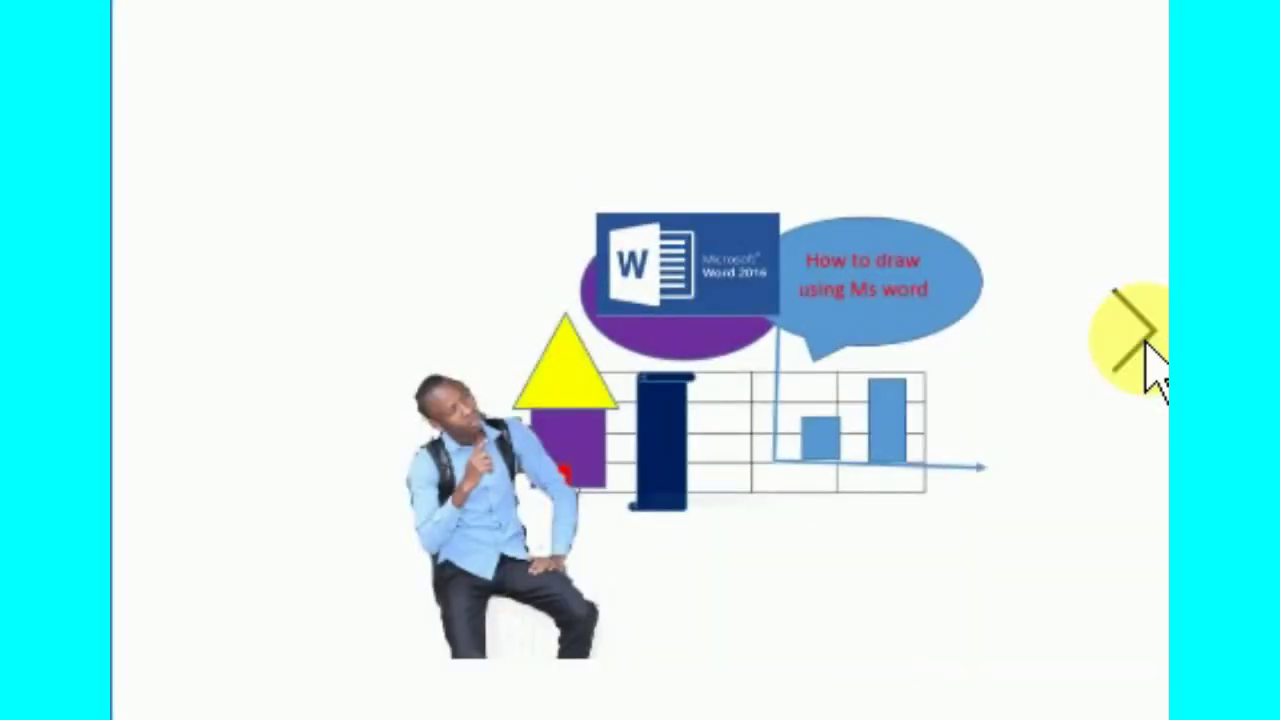
click(1150, 358)
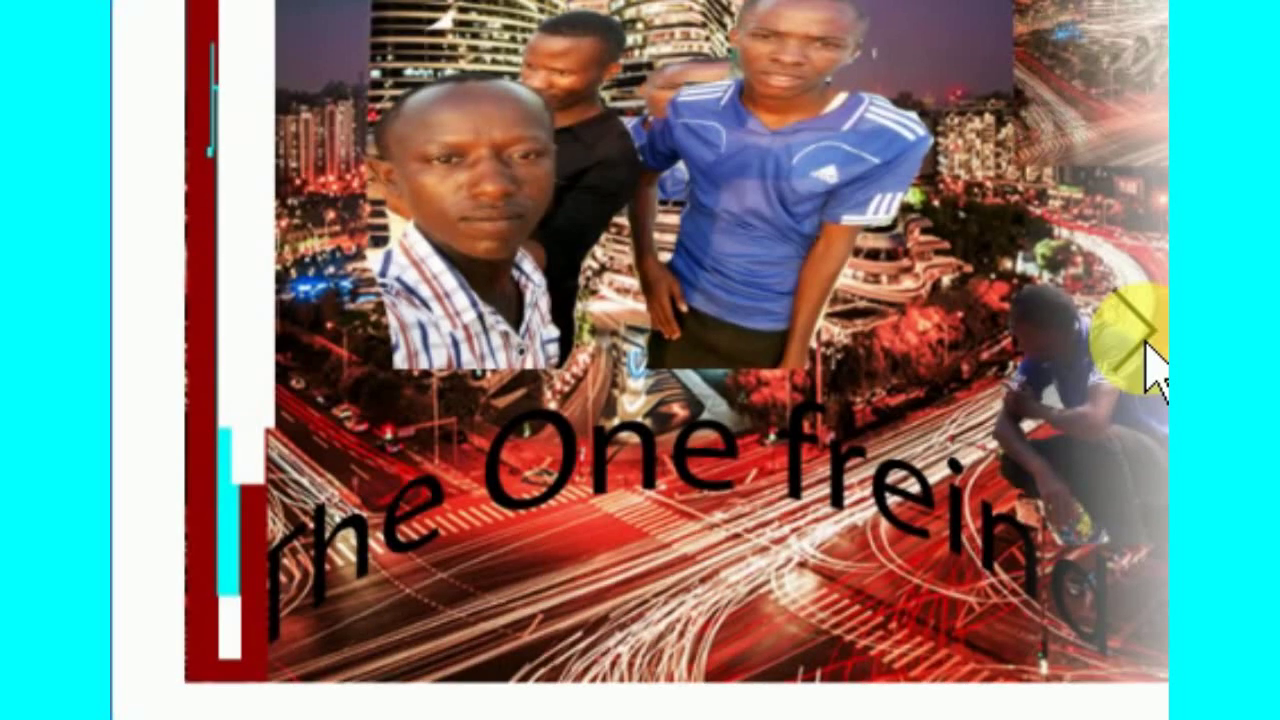
click(1150, 358)
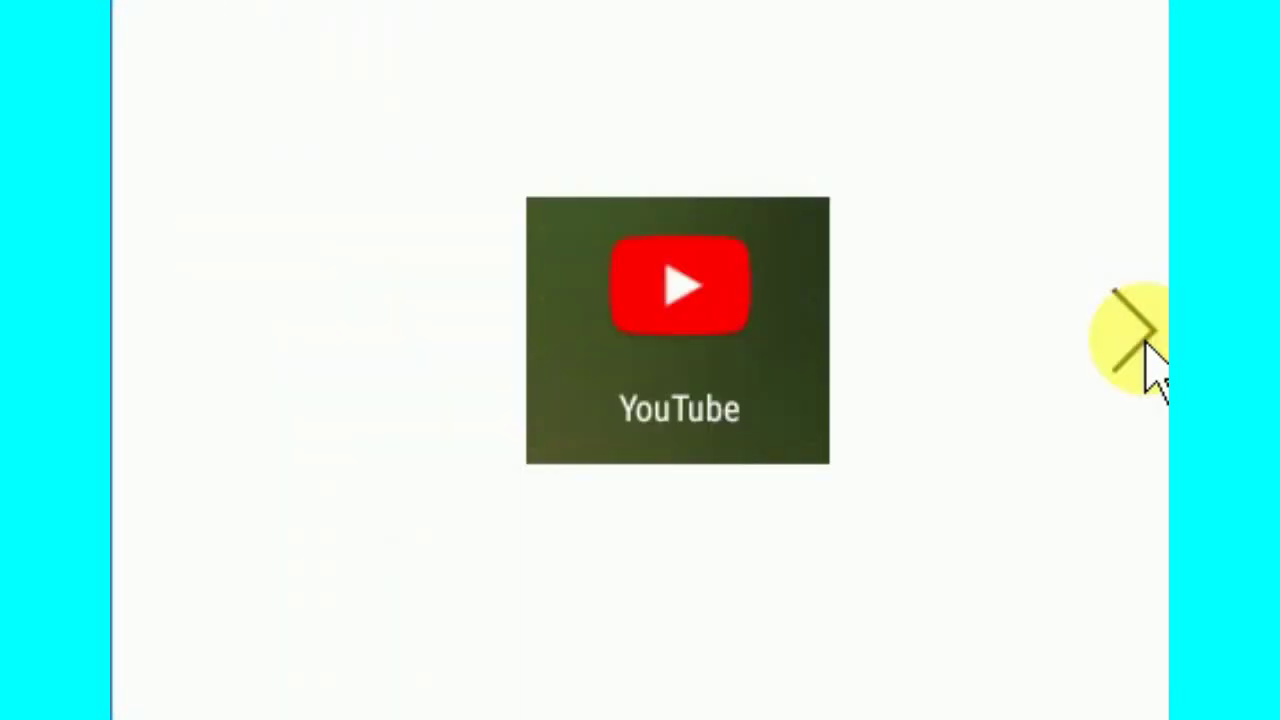
click(1148, 343)
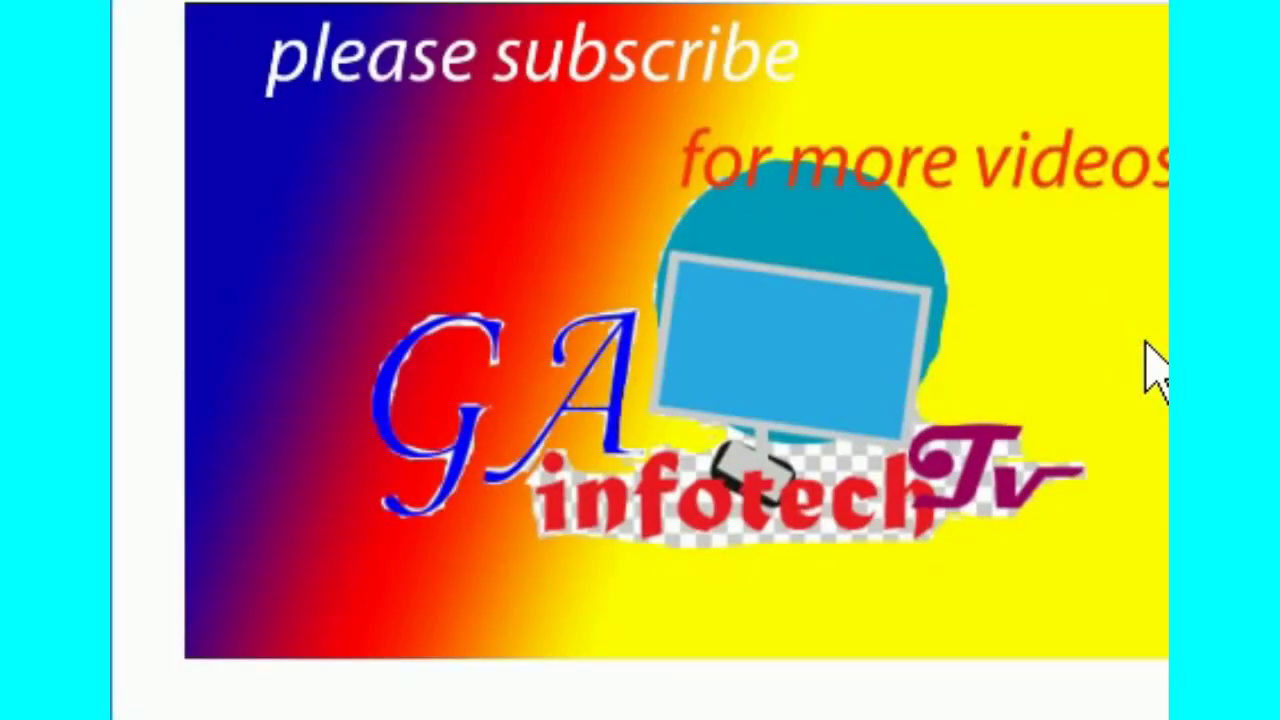